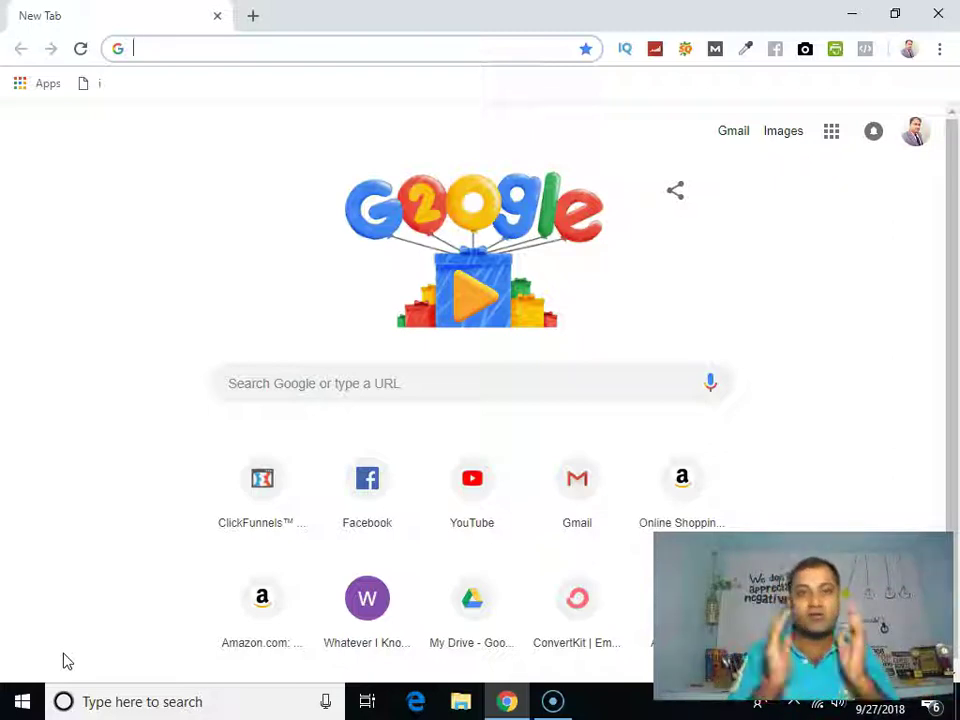
Open the convertkit.com website
click(155, 58)
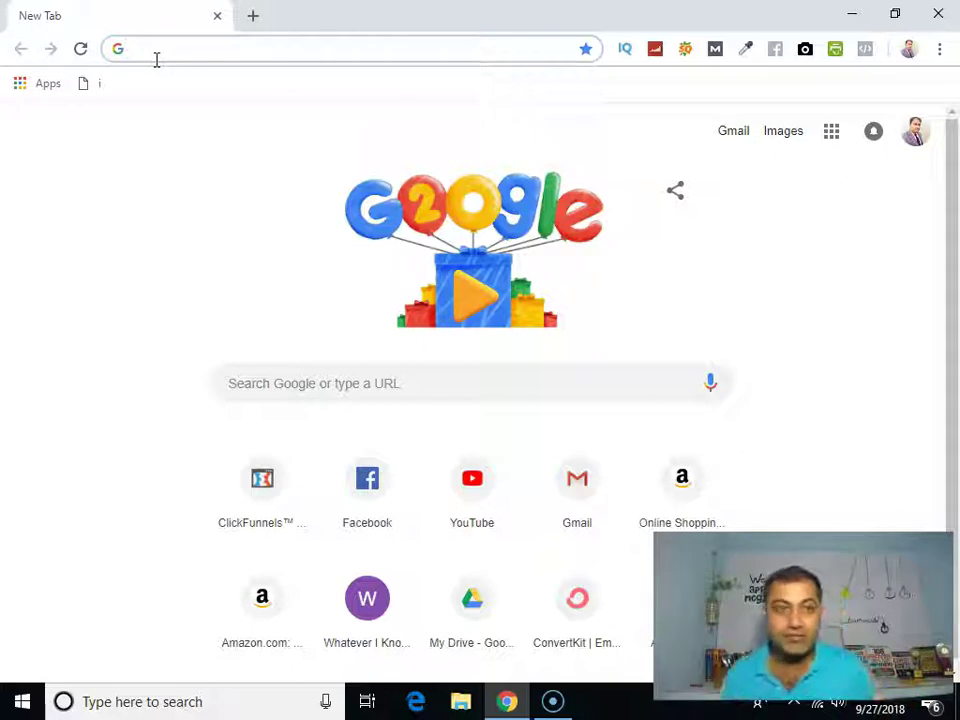
text(conv)
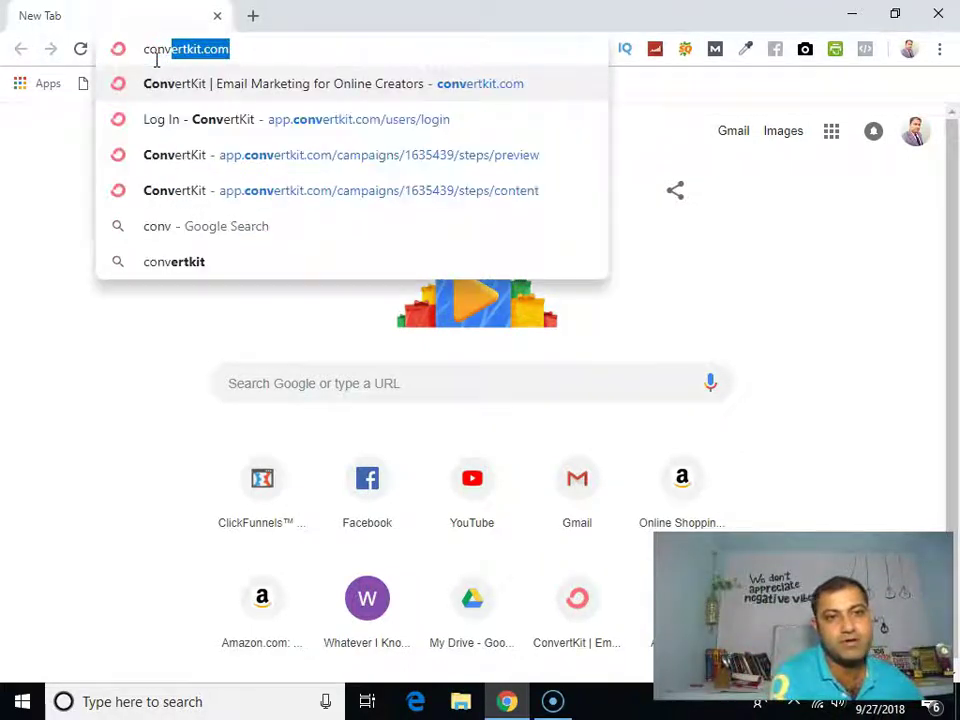
key(Return)
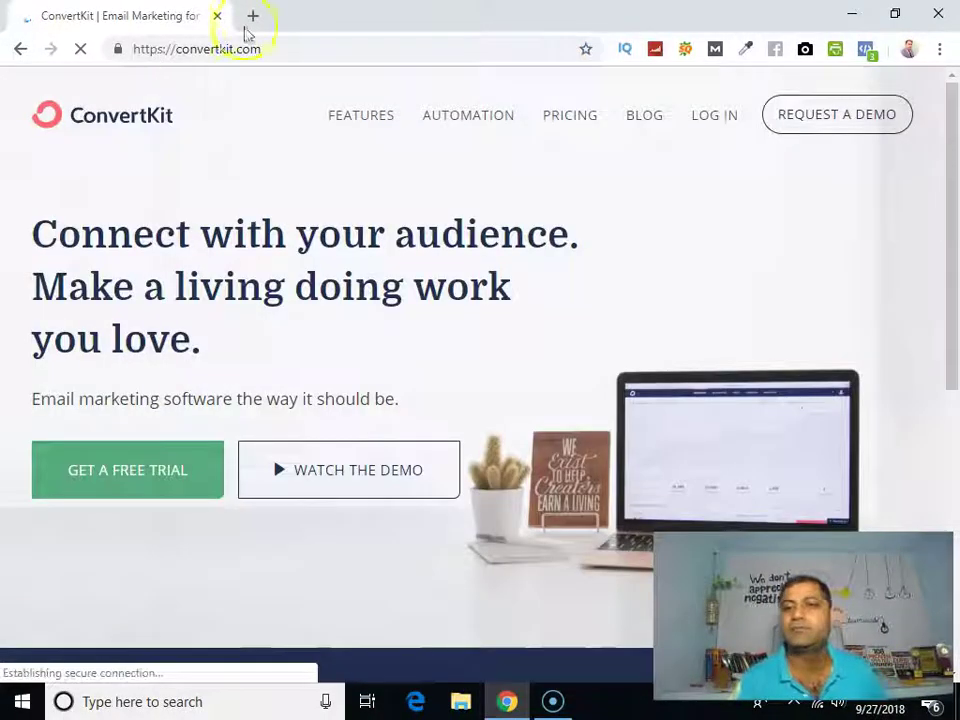
Log in to ConvertKit with the saved account e-mail and the account password
click(716, 124)
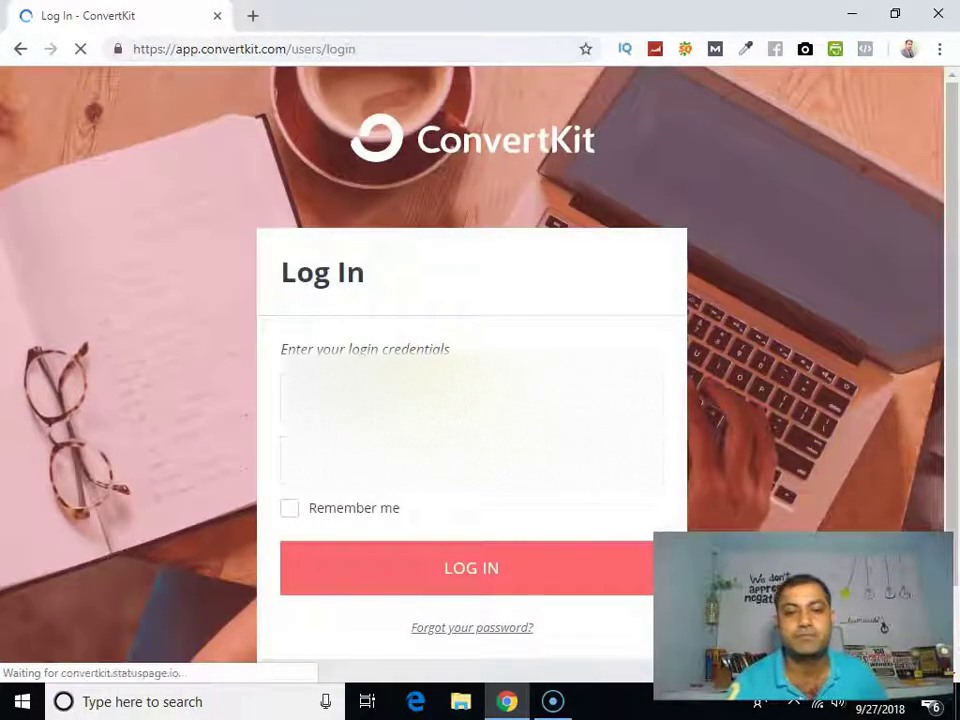
key(Down)
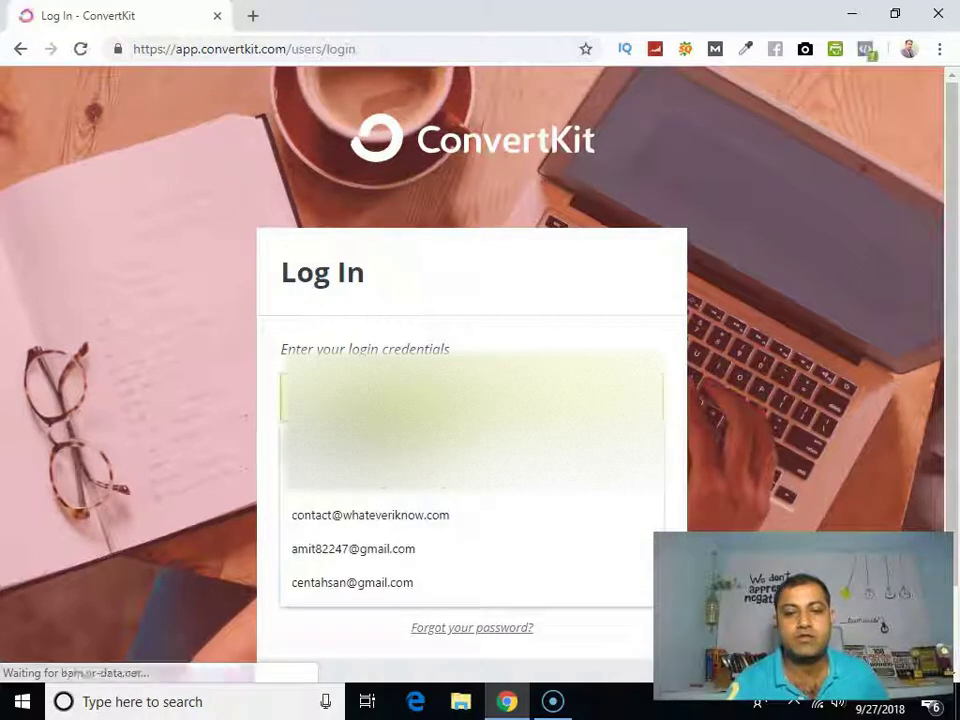
key(Return)
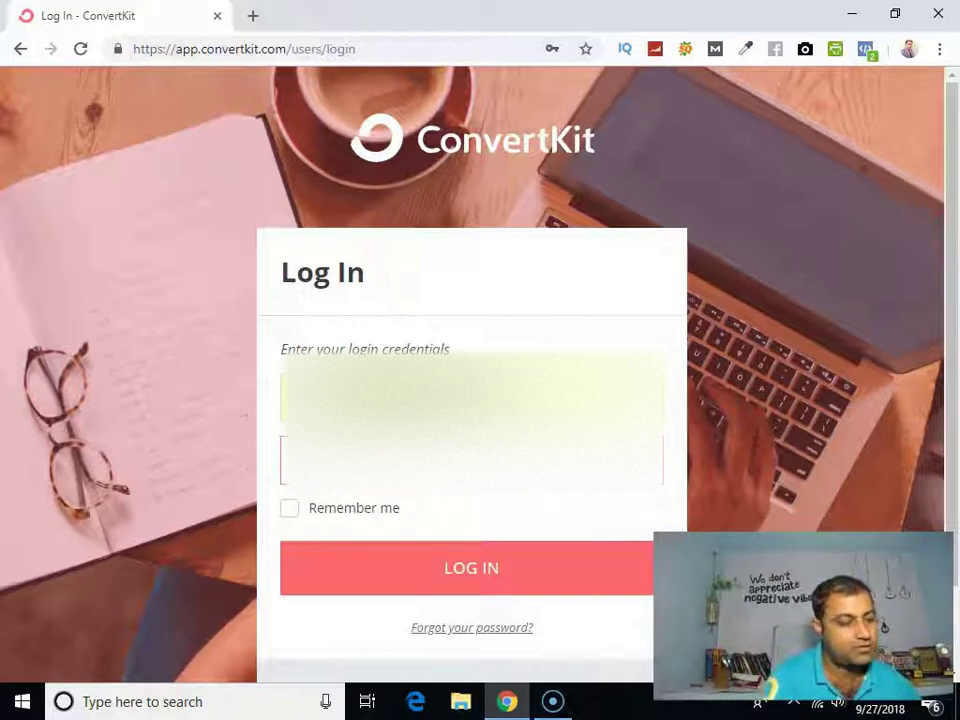
key(Return)
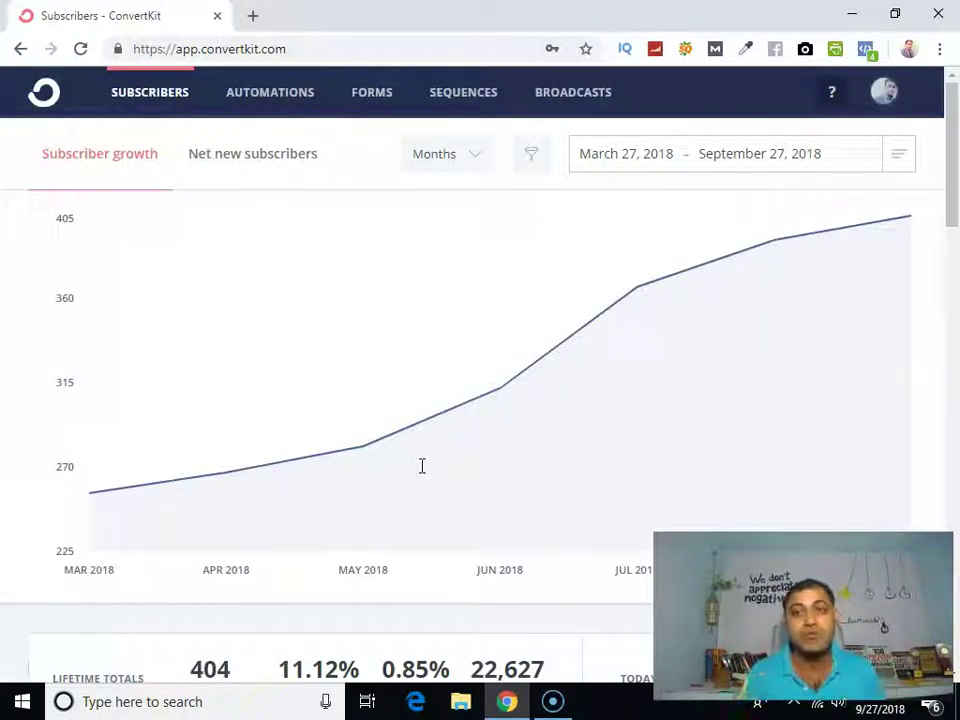
Open the ConvertKit account settings and copy the API key from the account info
click(890, 102)
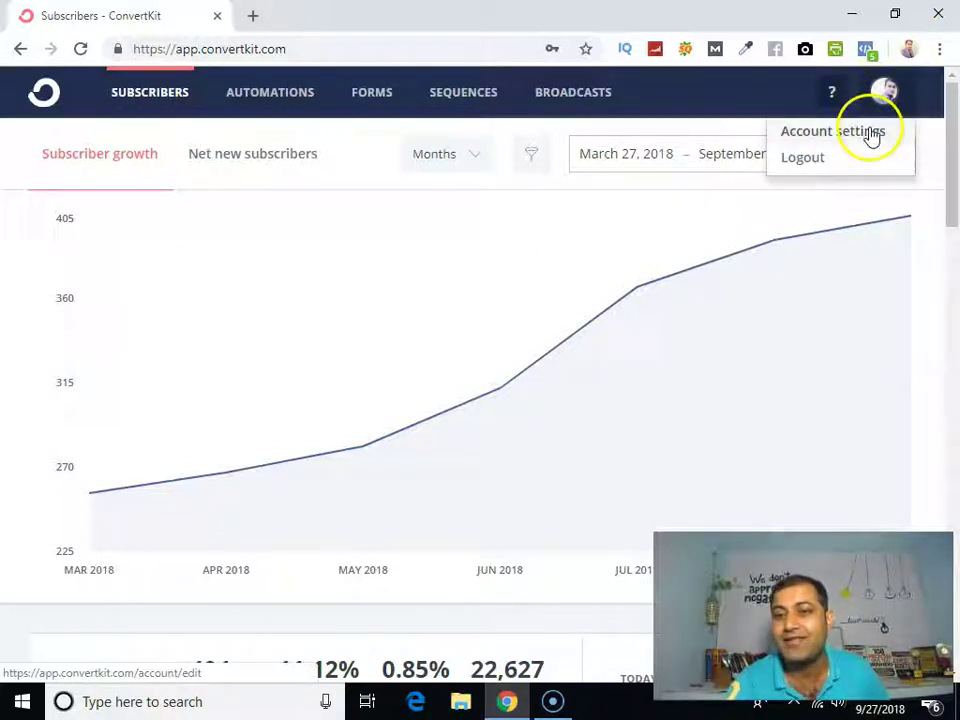
click(869, 133)
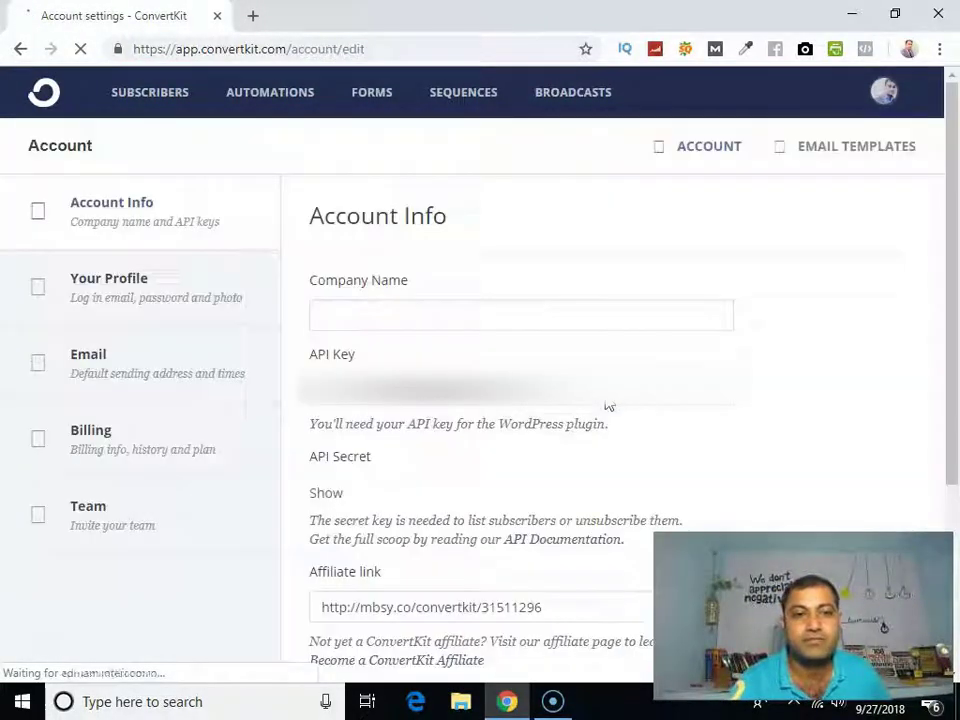
scroll(606, 400, down, 1)
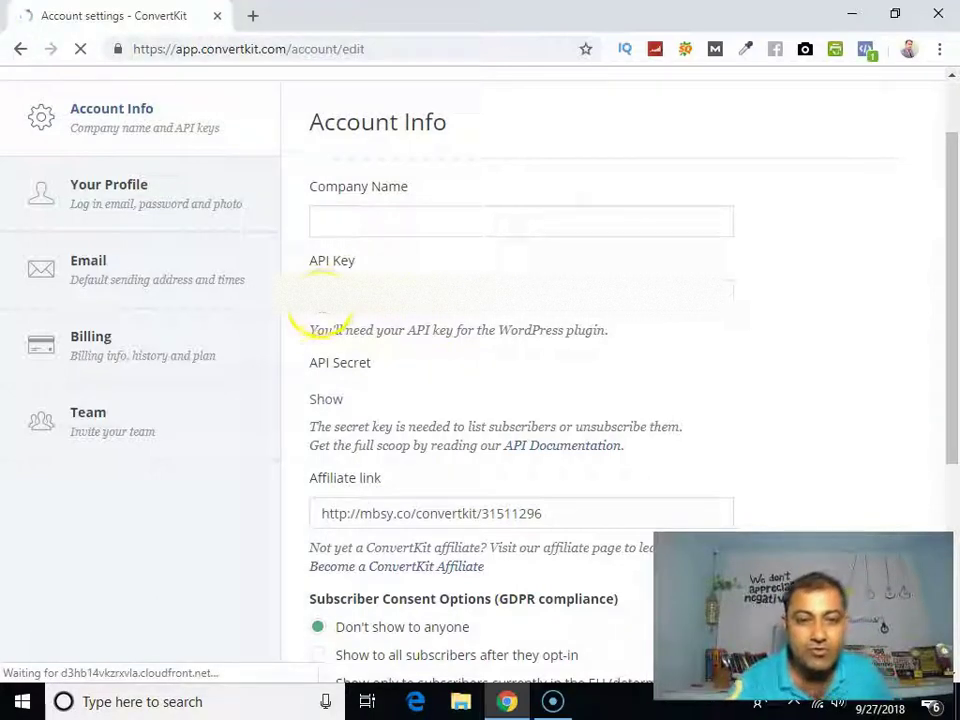
click(310, 292)
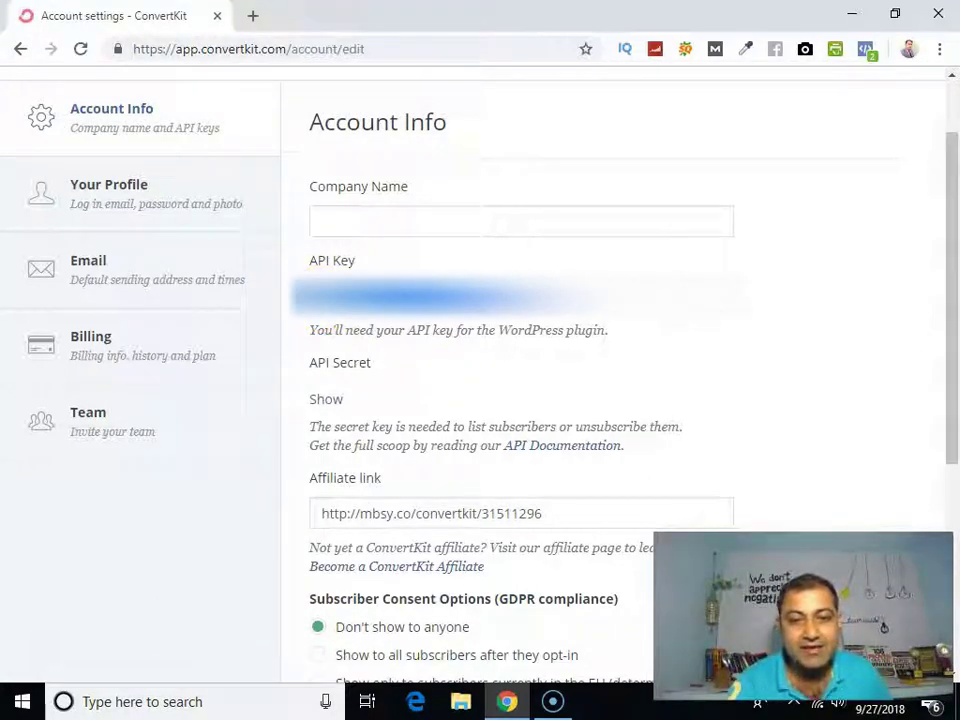
right_click(450, 294)
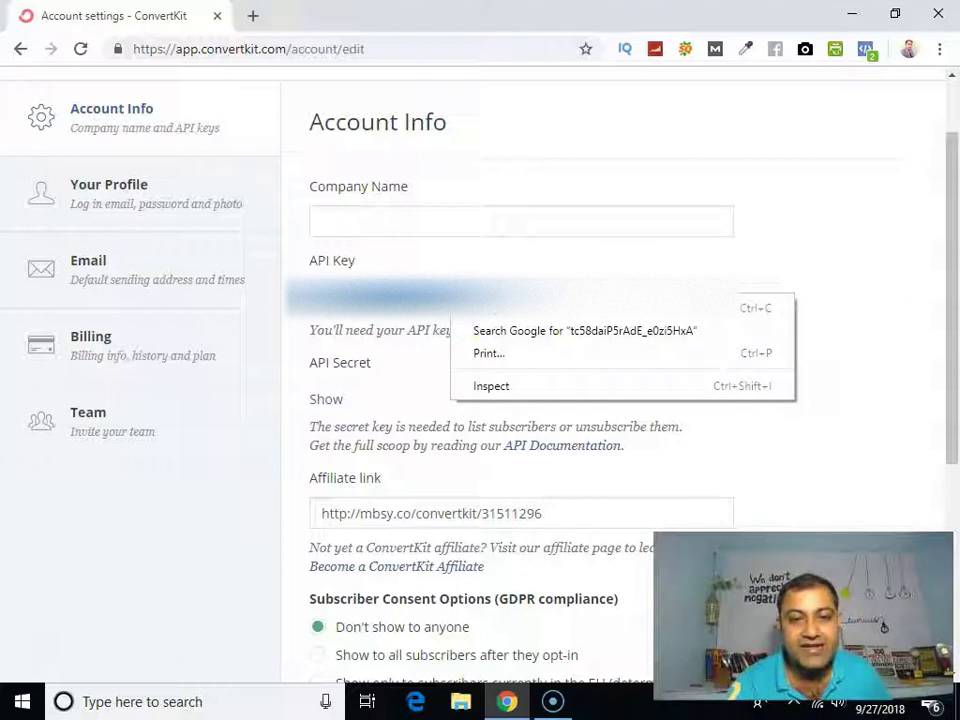
click(490, 307)
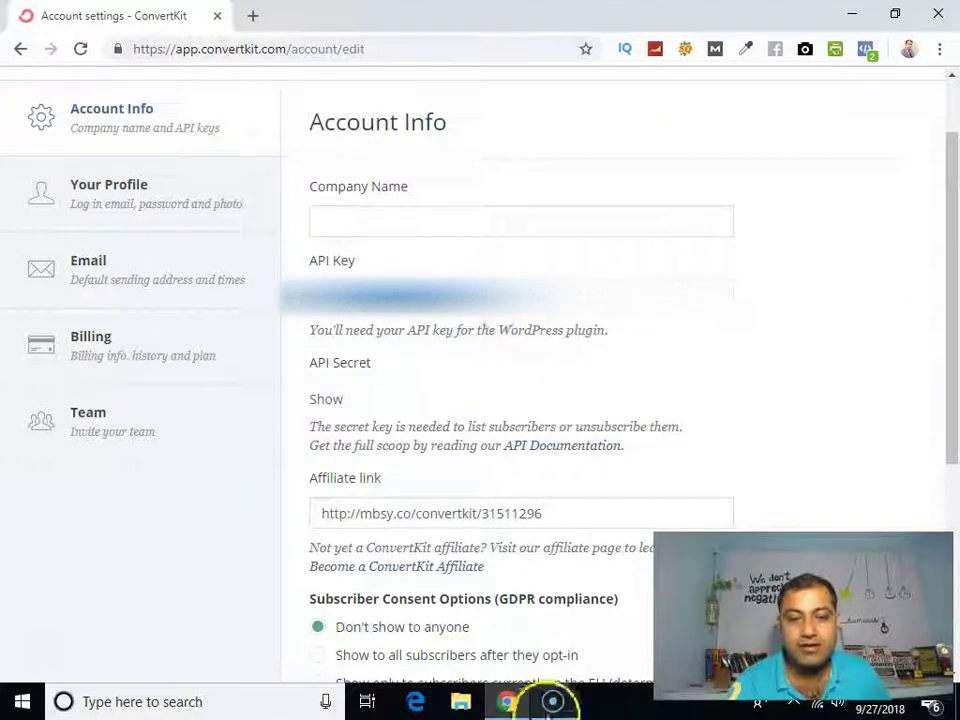
Open the API Code text file from the desktop in Notepad, paste the API key into it and save the file
click(852, 16)
double_click(694, 405)
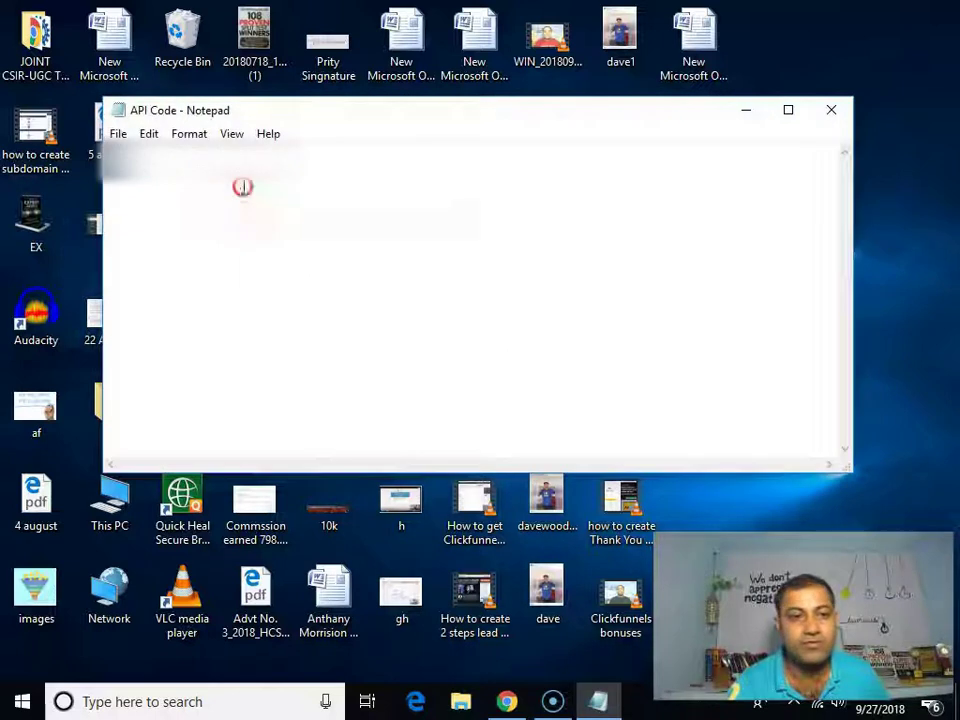
right_click(243, 187)
click(285, 266)
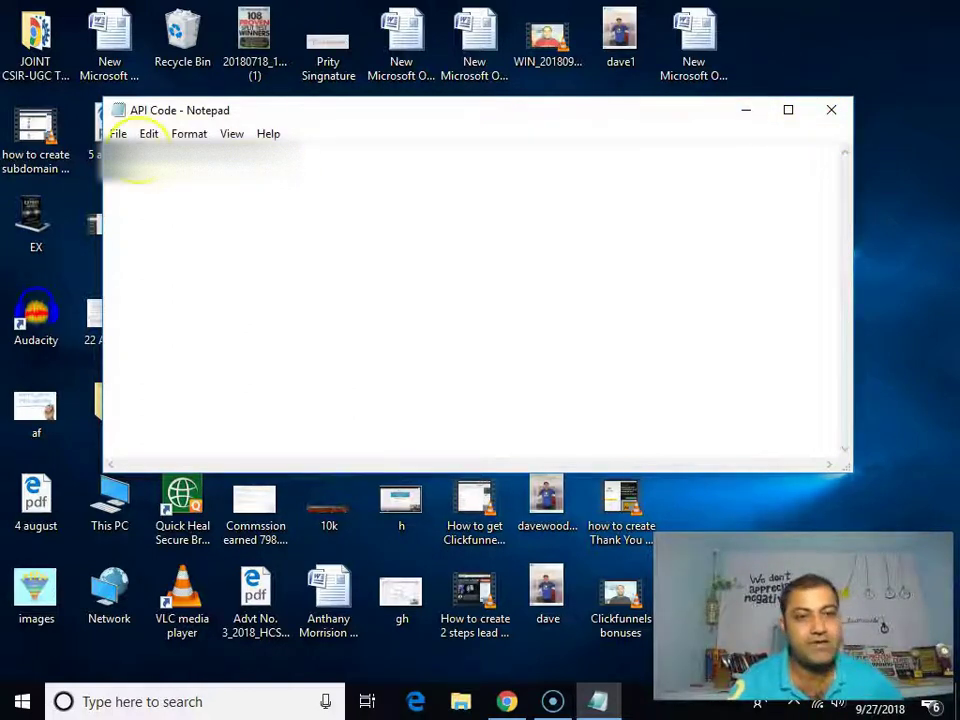
click(118, 133)
click(143, 196)
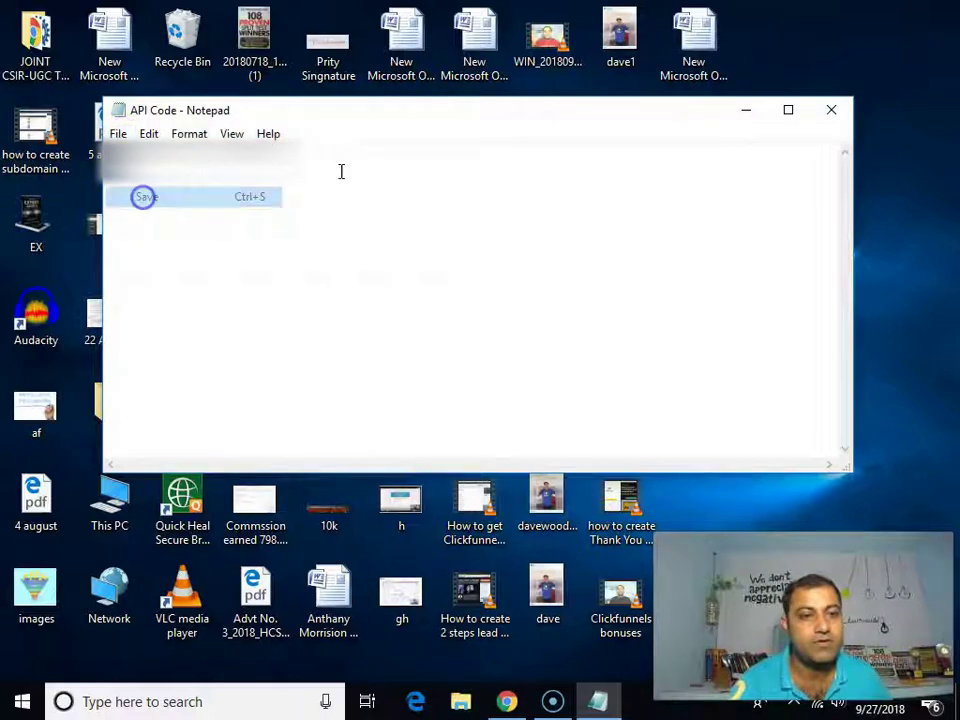
click(748, 111)
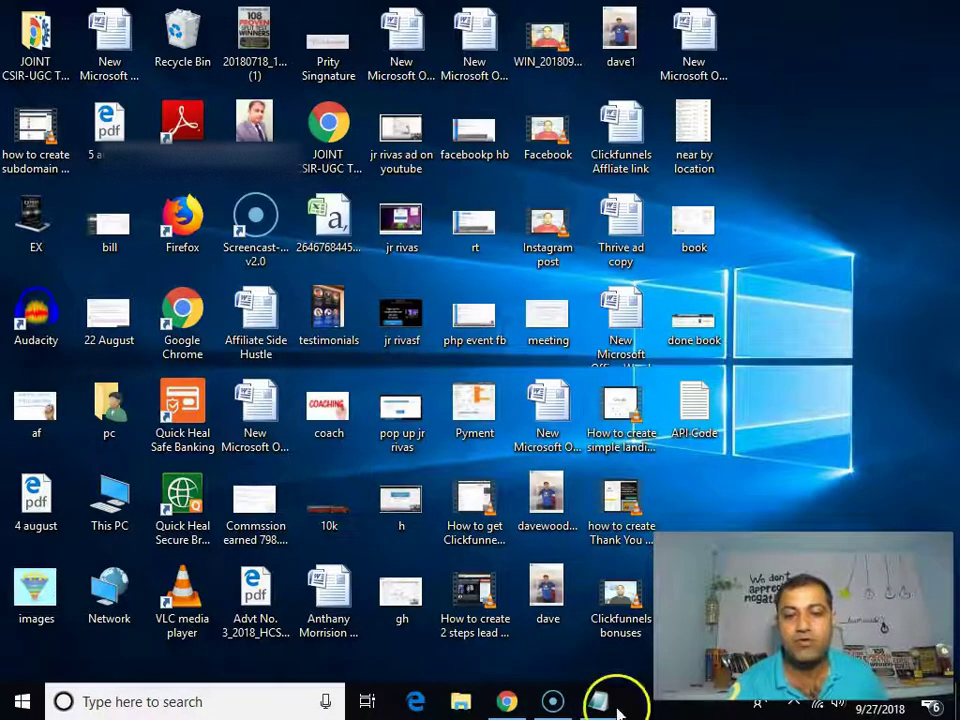
Switch back to Chrome and open clickfunnels.com in a new tab
mouse_move(510, 706)
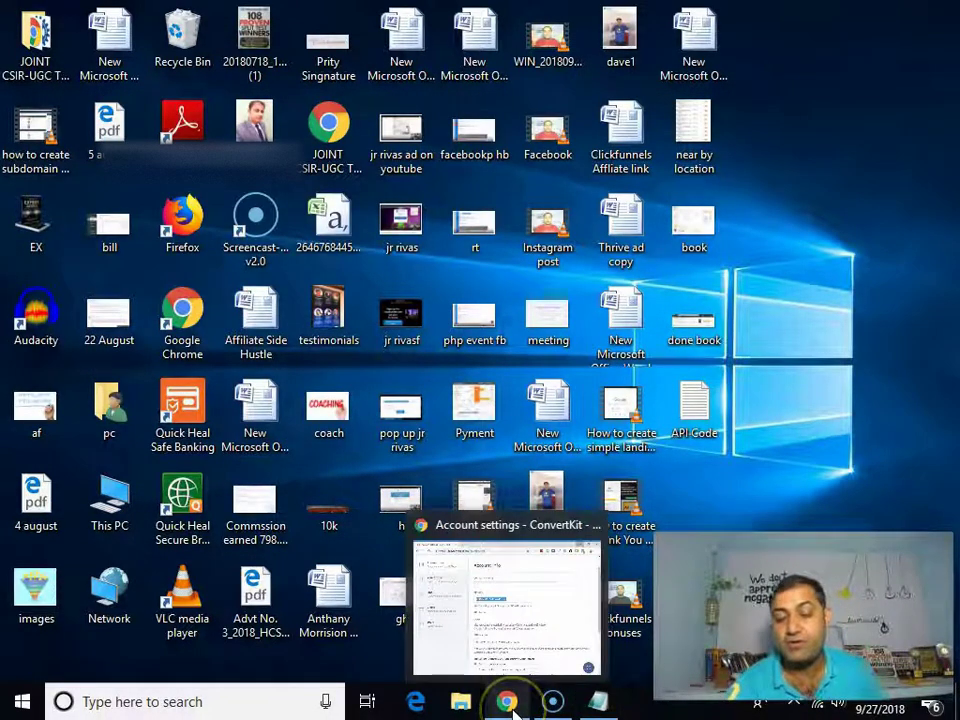
click(525, 632)
click(255, 22)
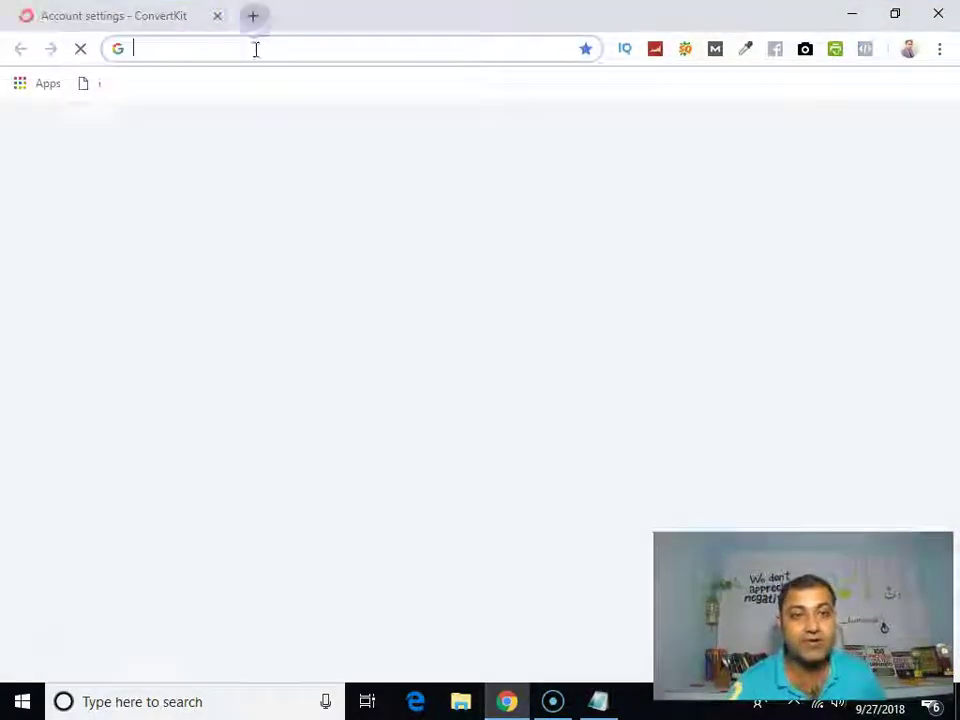
click(255, 49)
text(clickfu)
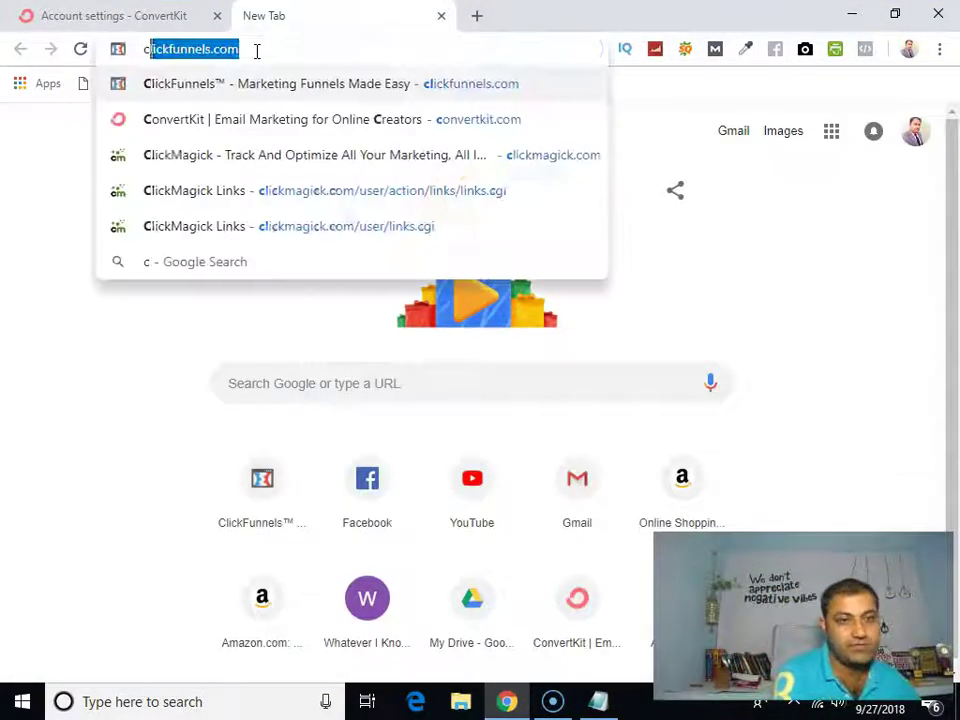
text(nnels.com)
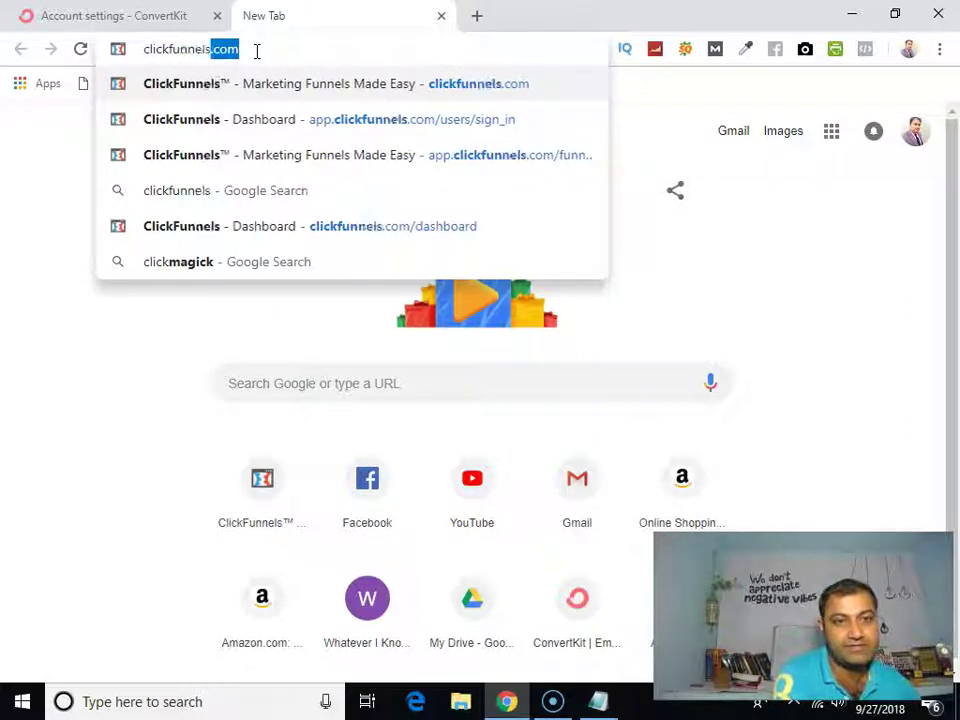
key(Return)
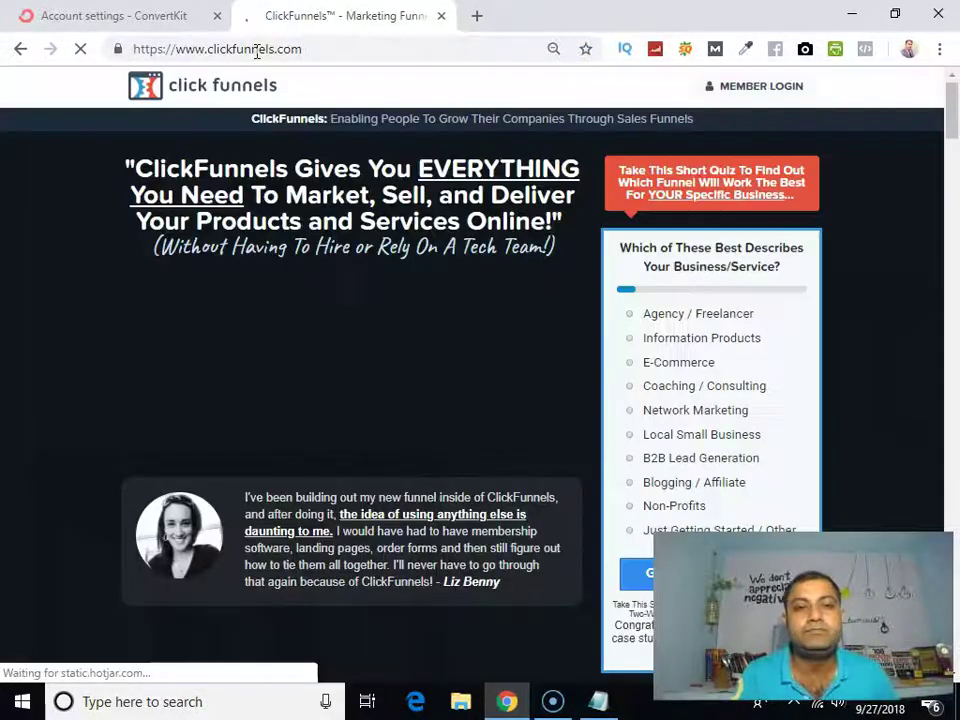
Log in to ClickFunnels as a member with the saved account e-mail and the account password
click(755, 89)
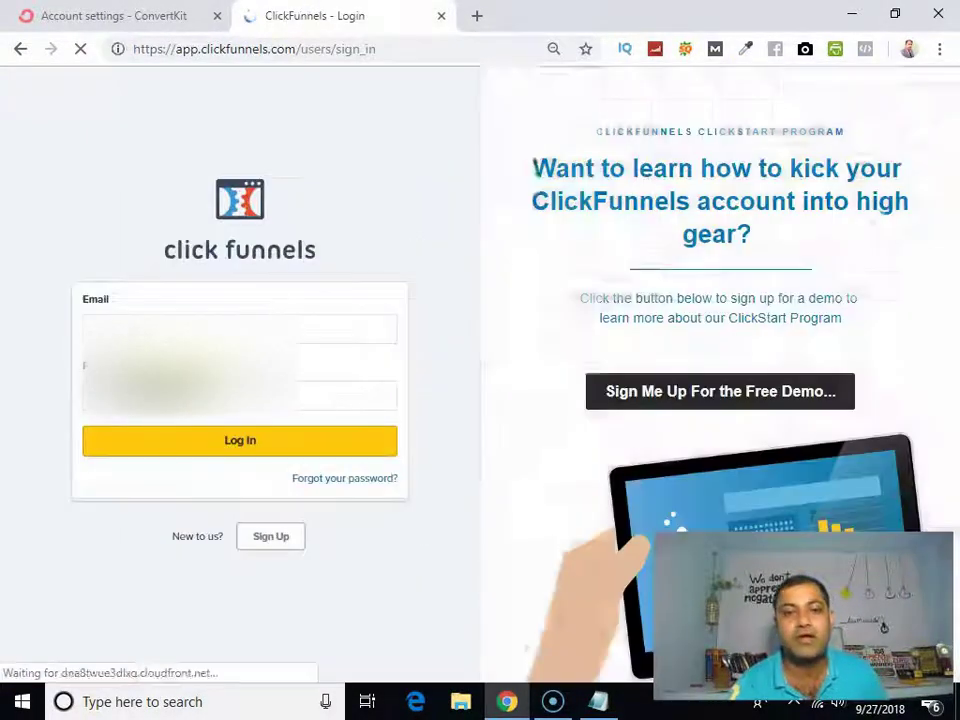
click(200, 330)
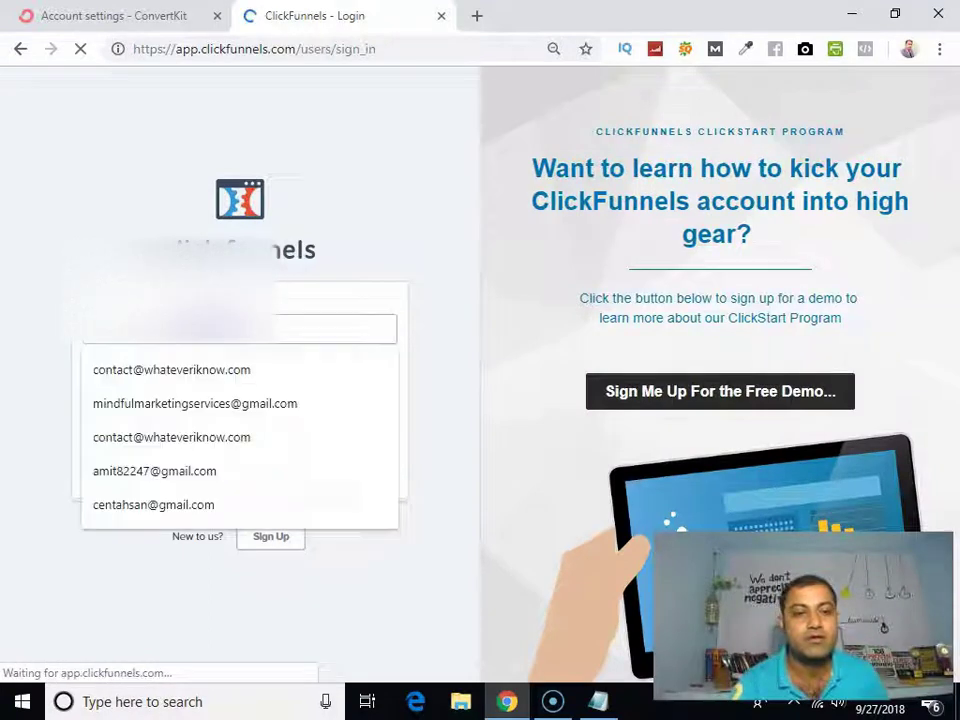
click(187, 369)
click(184, 397)
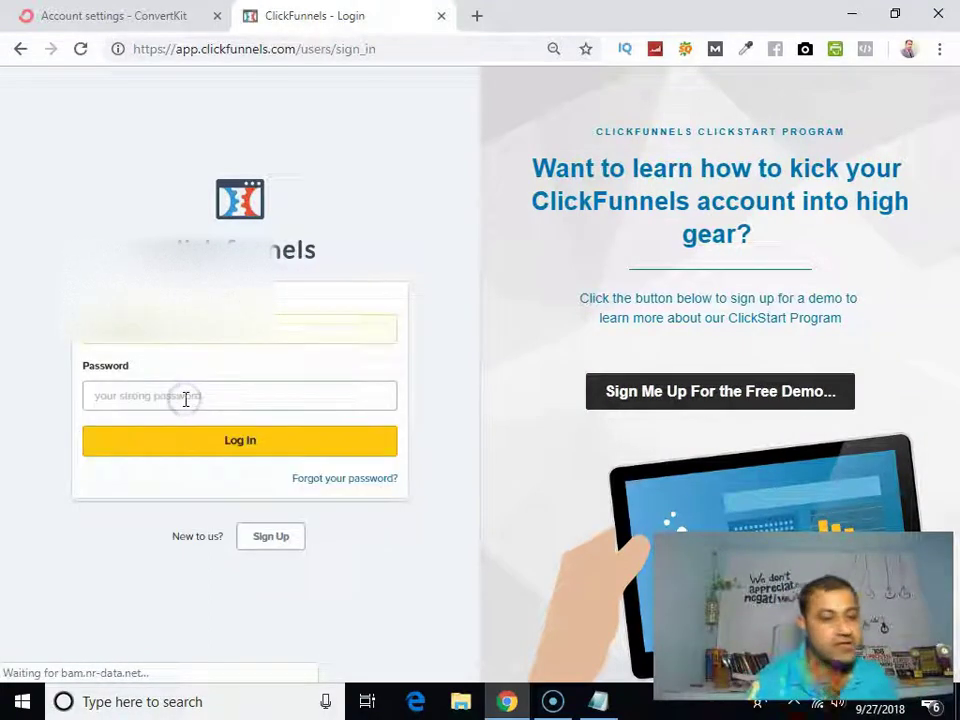
text(••)
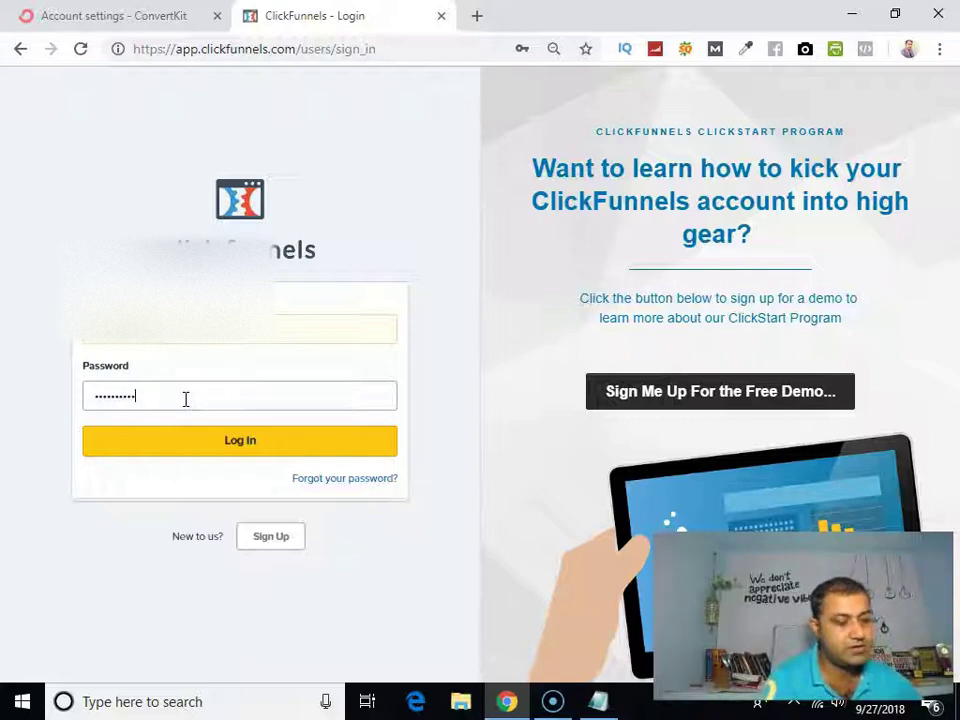
key(Return)
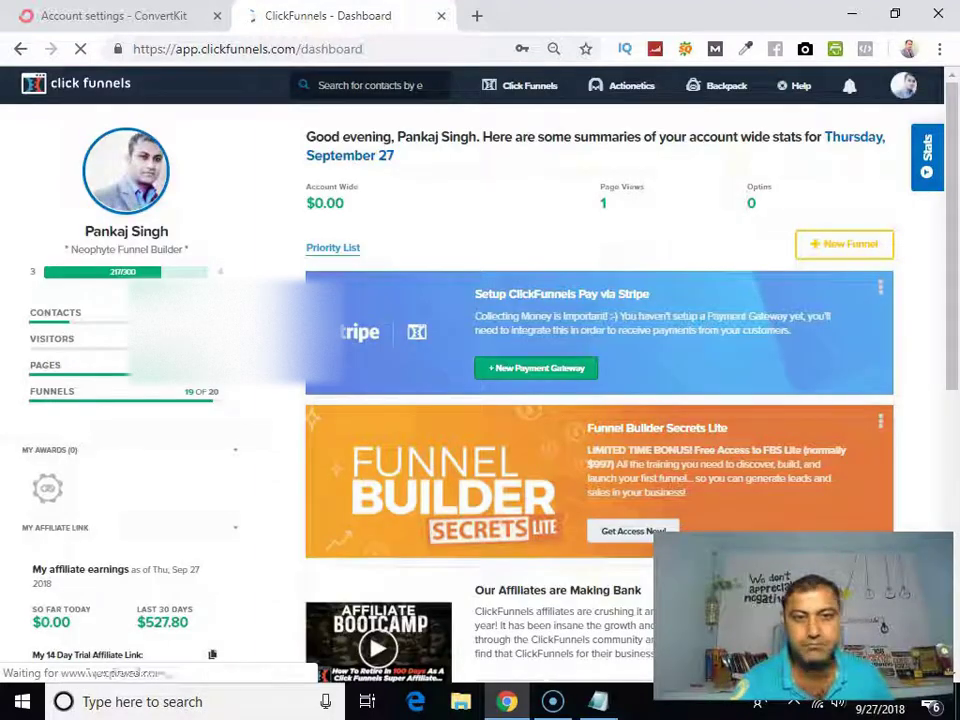
Go to the API integrations in the ClickFunnels account settings and start adding a new integration
click(900, 86)
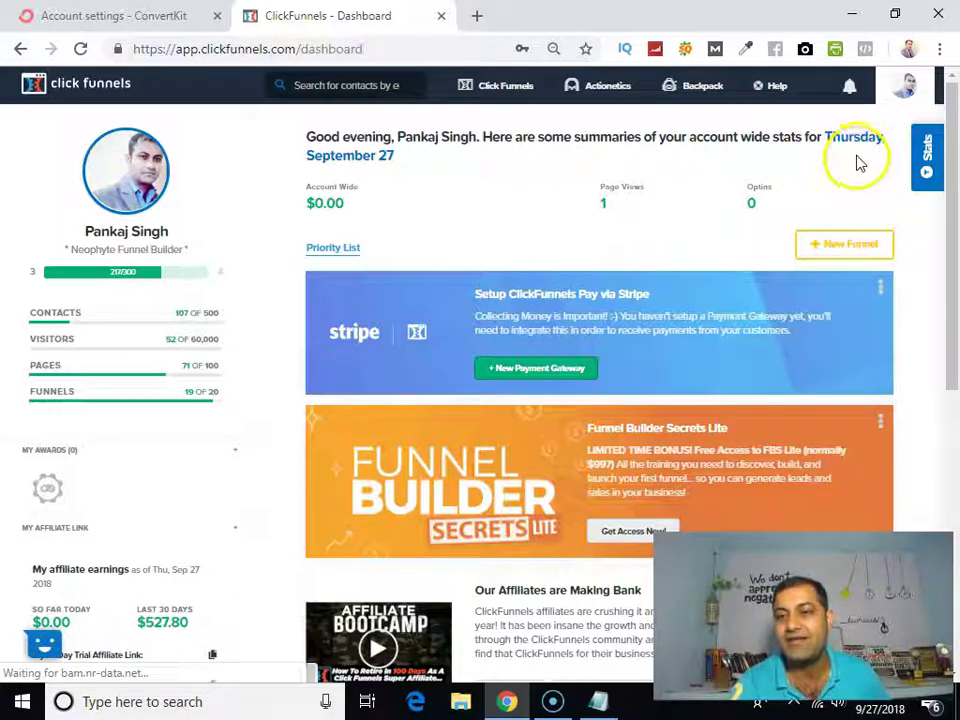
click(902, 88)
click(855, 152)
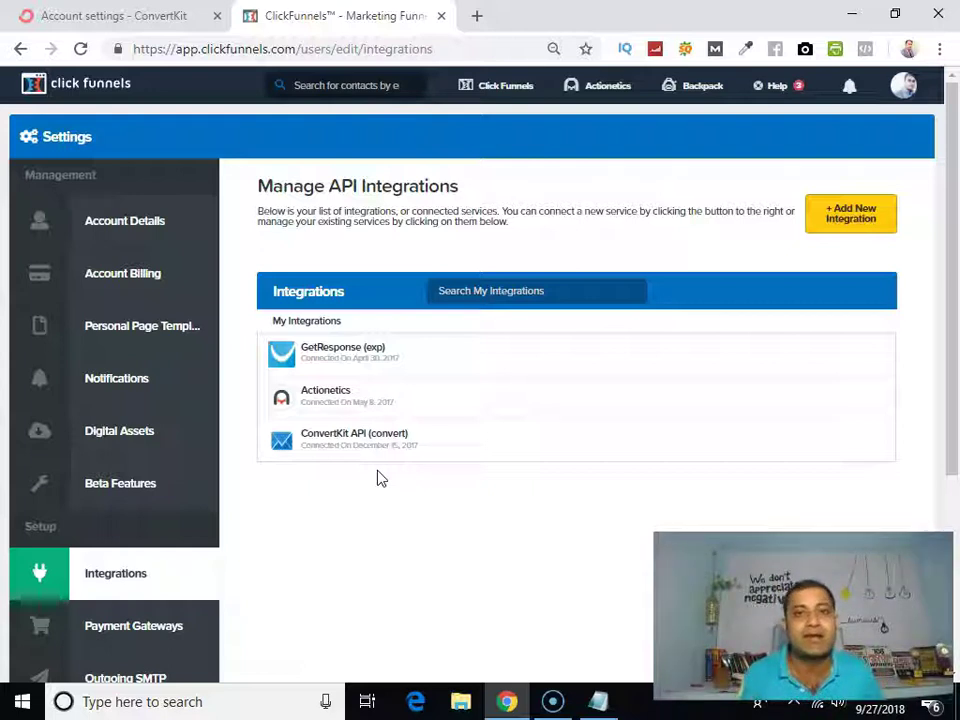
click(866, 226)
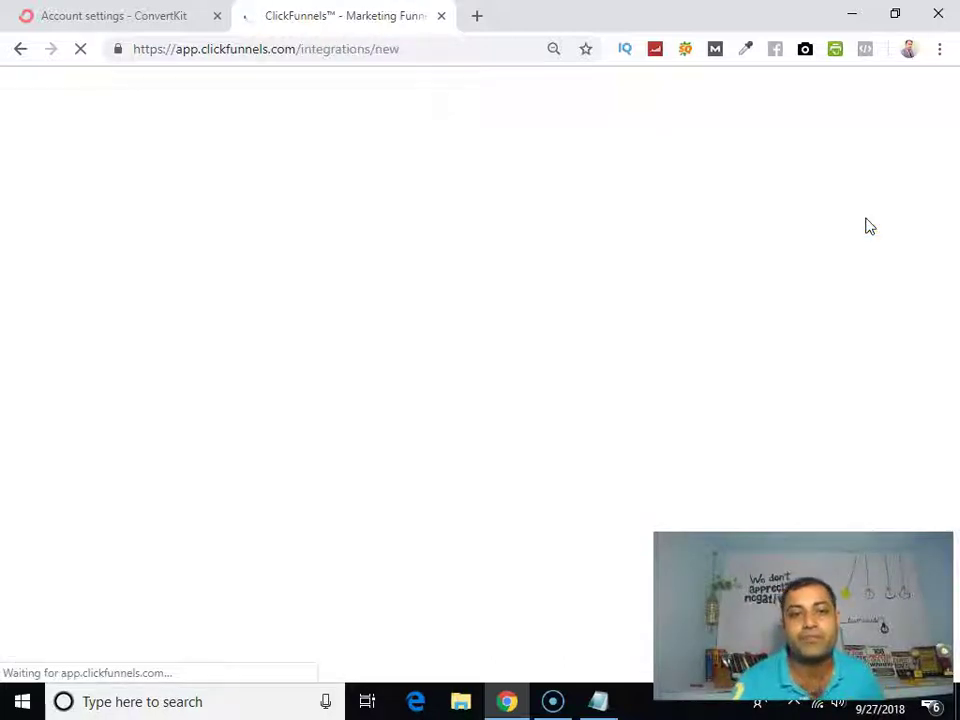
Look through the available integrations and open the ActiveCampaign form to examine which details it requires
scroll(867, 229, down, 2)
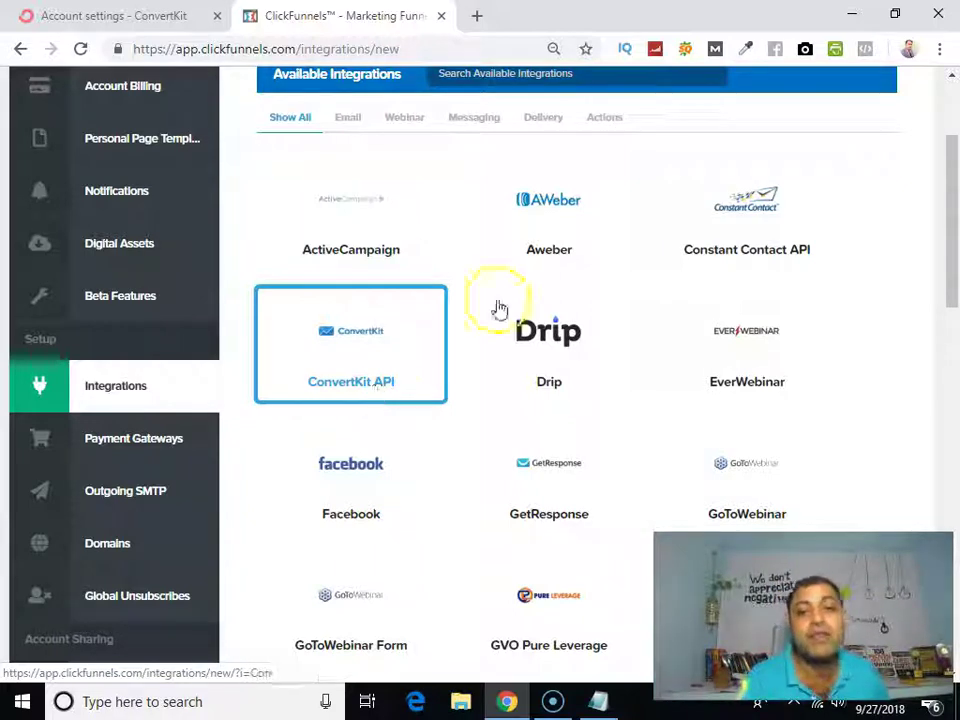
scroll(545, 387, down, 3)
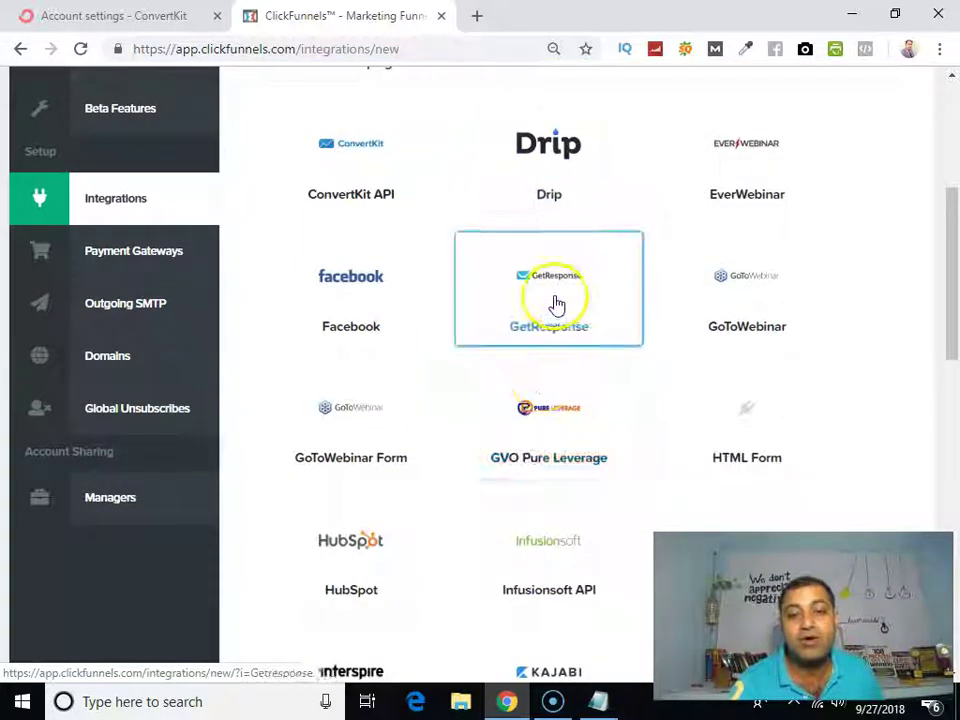
scroll(563, 298, up, 3)
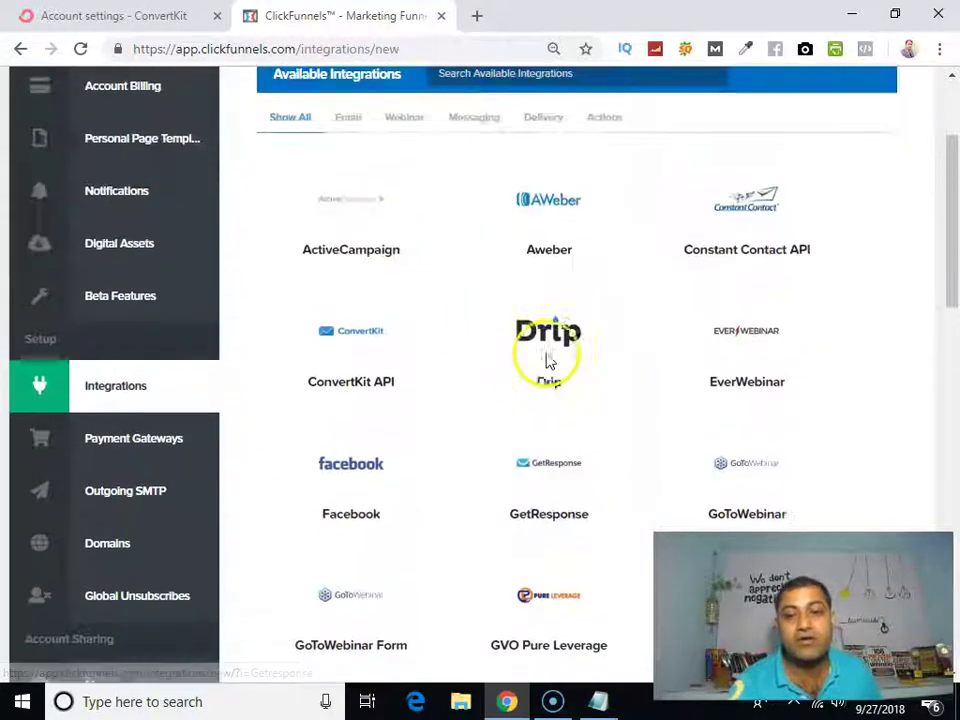
click(368, 261)
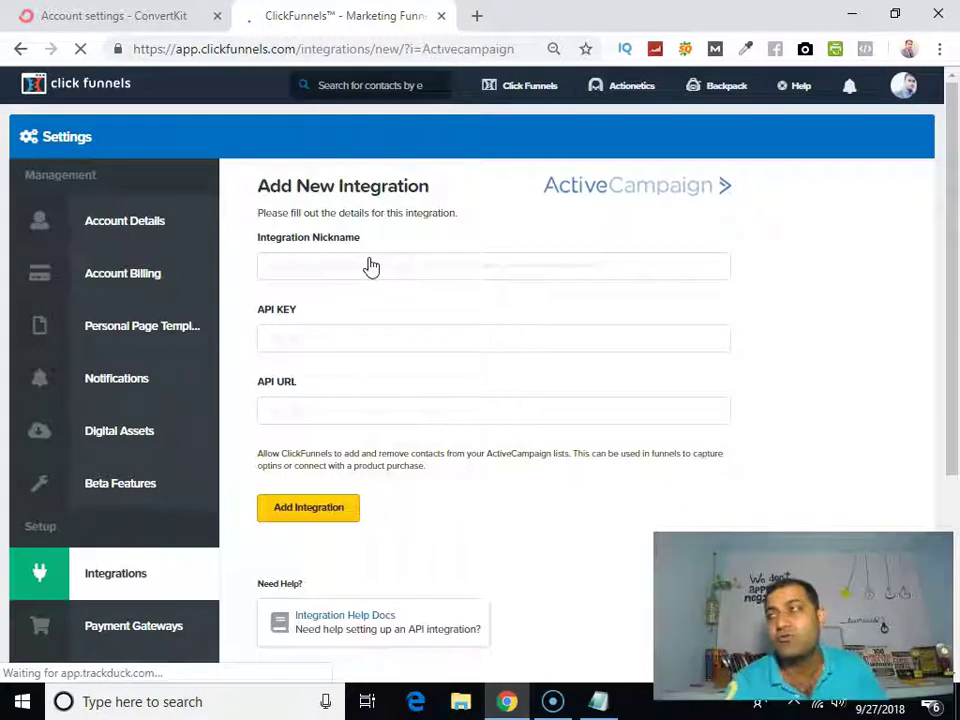
click(360, 304)
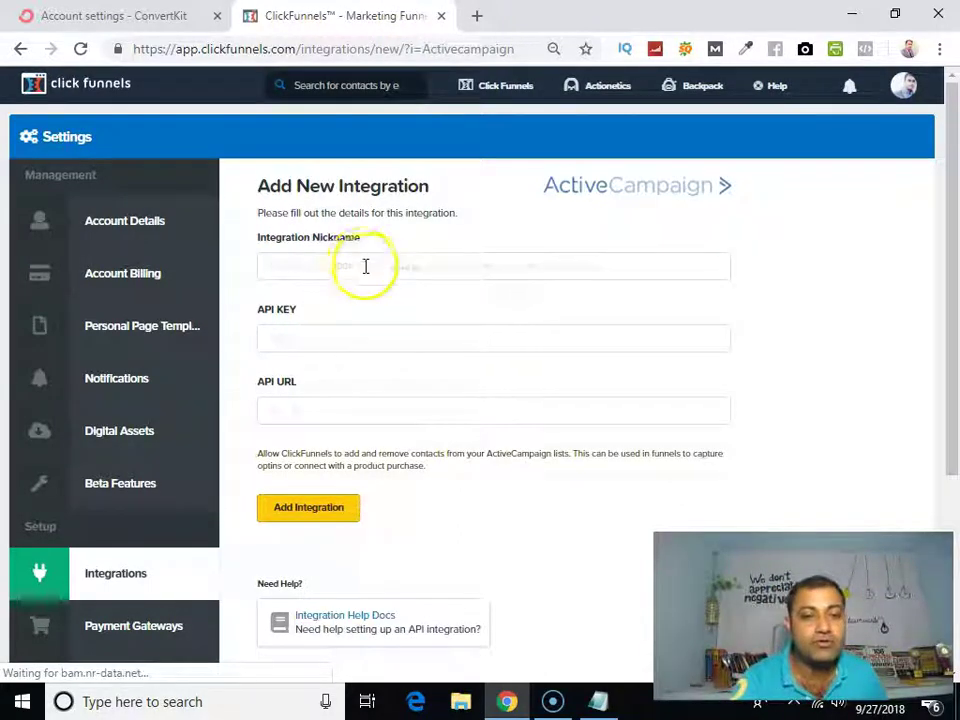
Enter Activecampaign as the integration nickname in the ActiveCampaign form
click(370, 266)
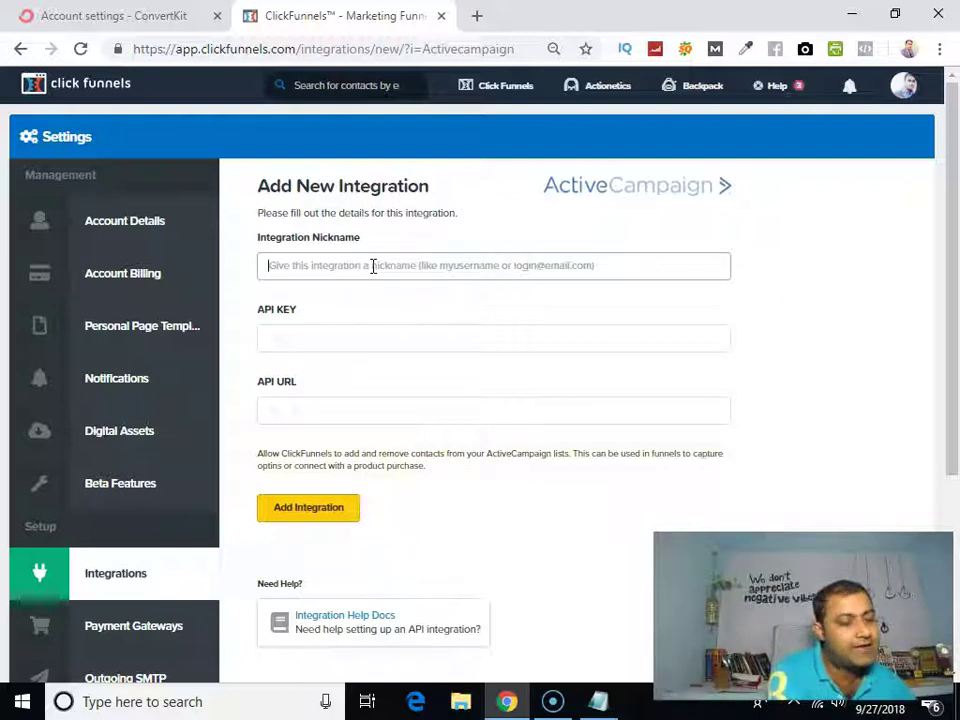
text(Active)
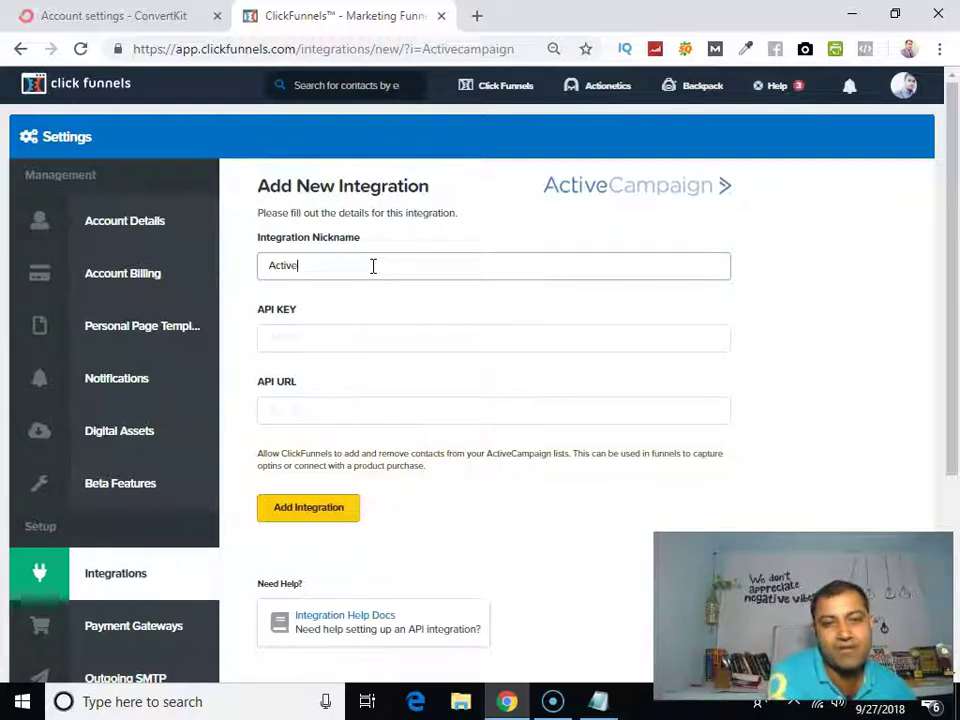
text(campai)
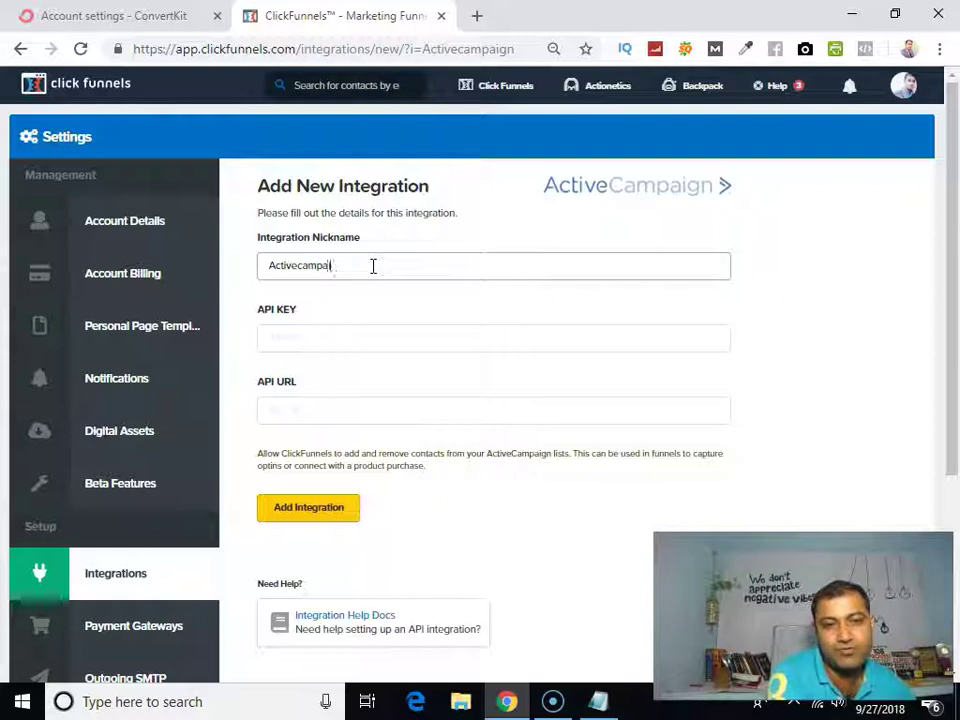
text(gn)
click(363, 339)
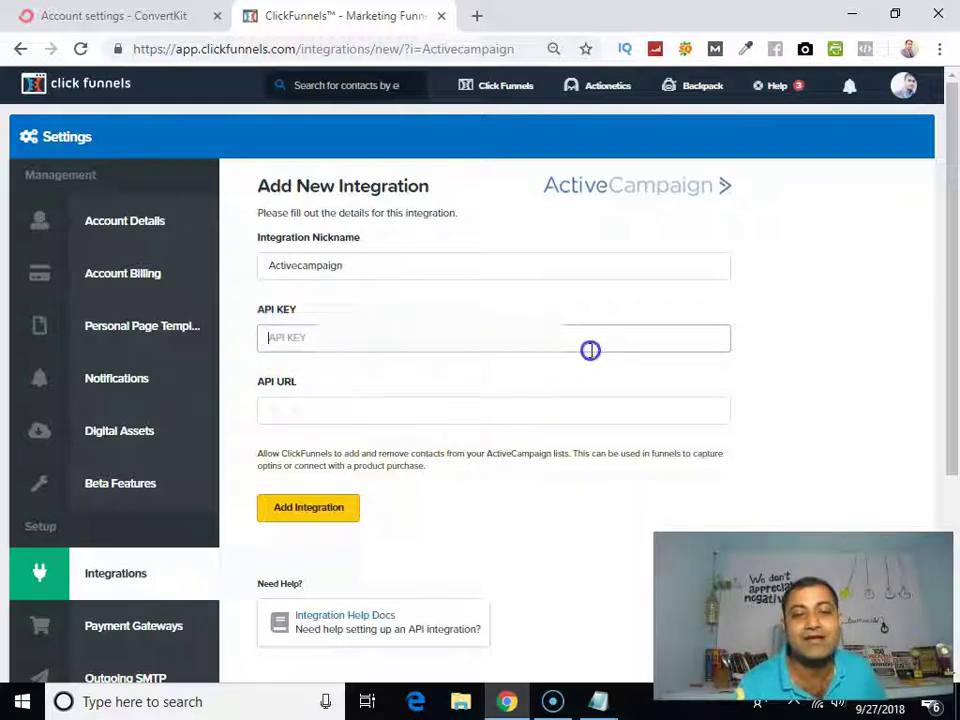
Try pasting the copied API key into the ActiveCampaign form's API key field, clear it again, and go to the empty API URL field
key(ctrl+v)
right_click(346, 340)
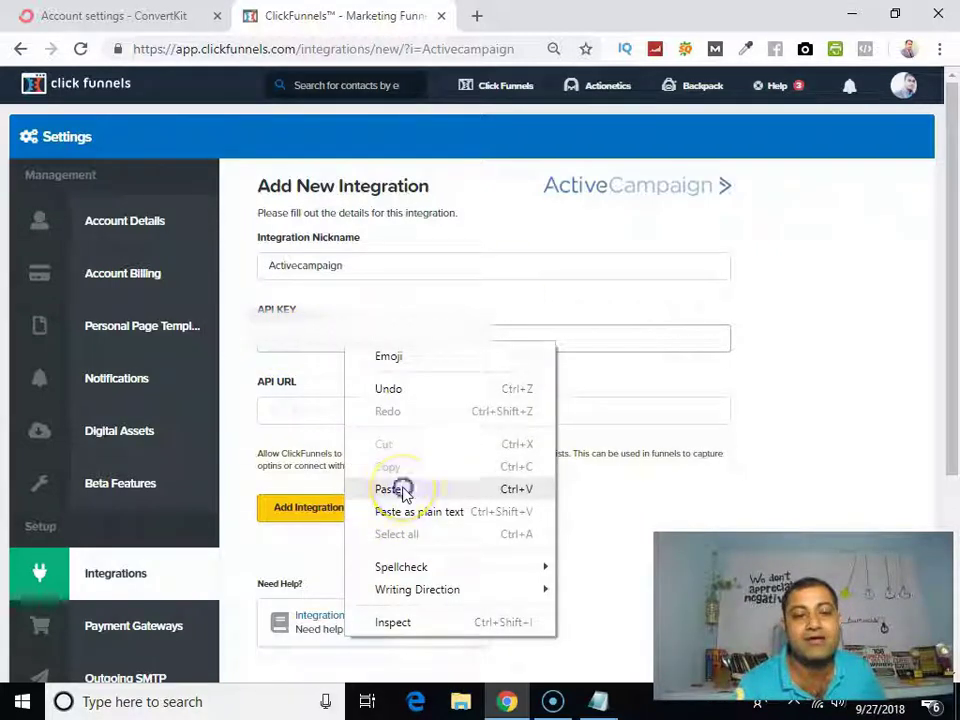
click(394, 488)
drag(392, 337, 277, 340)
right_click(277, 340)
click(332, 386)
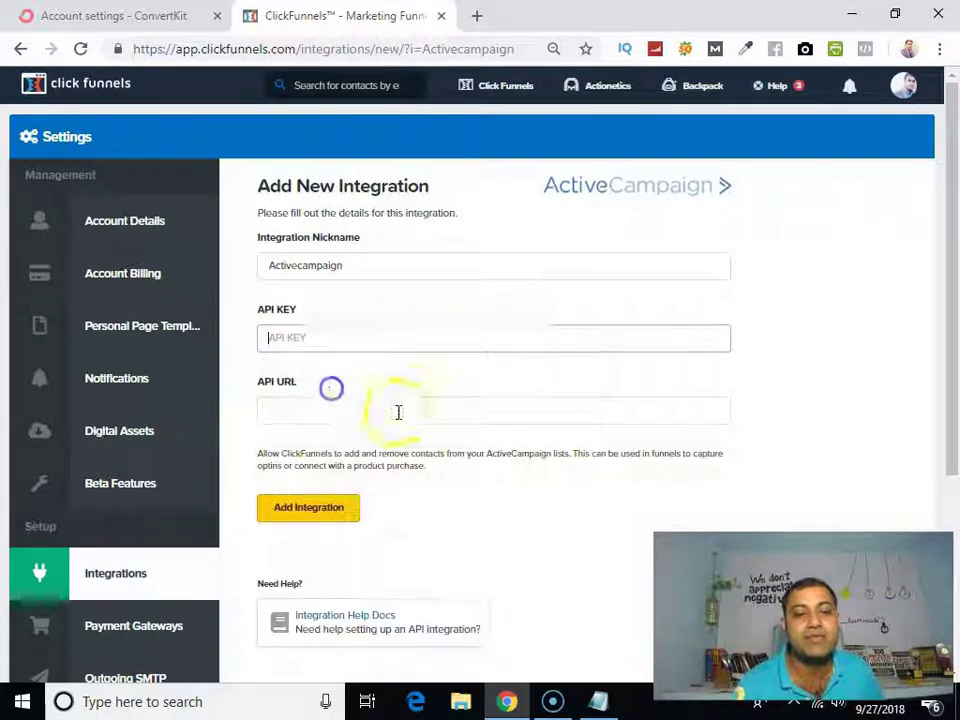
click(350, 411)
scroll(350, 411, down, 2)
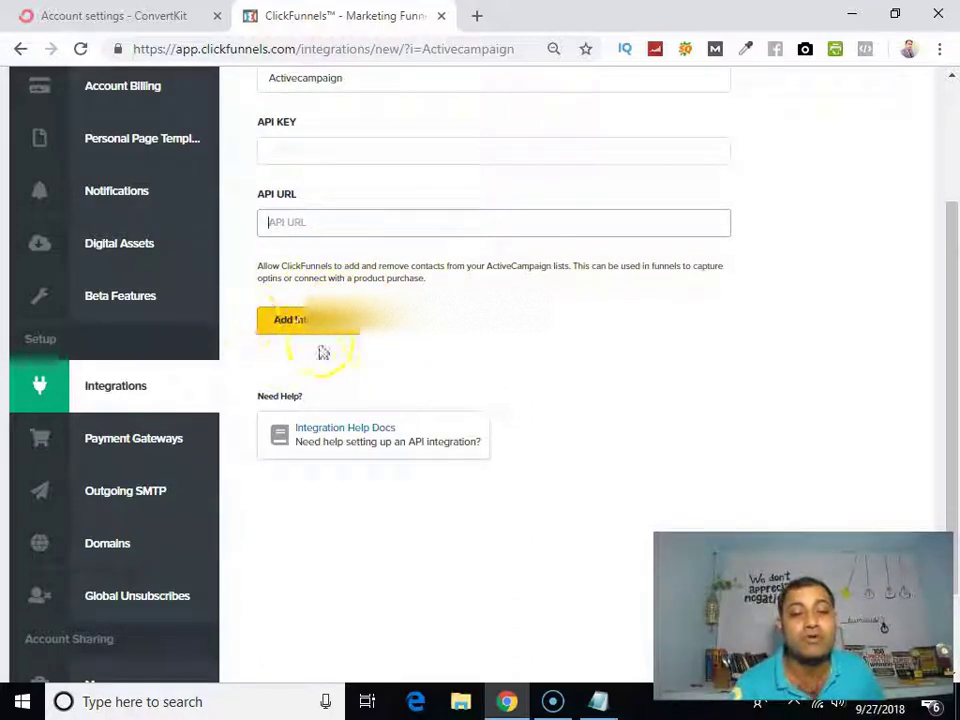
scroll(349, 336, up, 2)
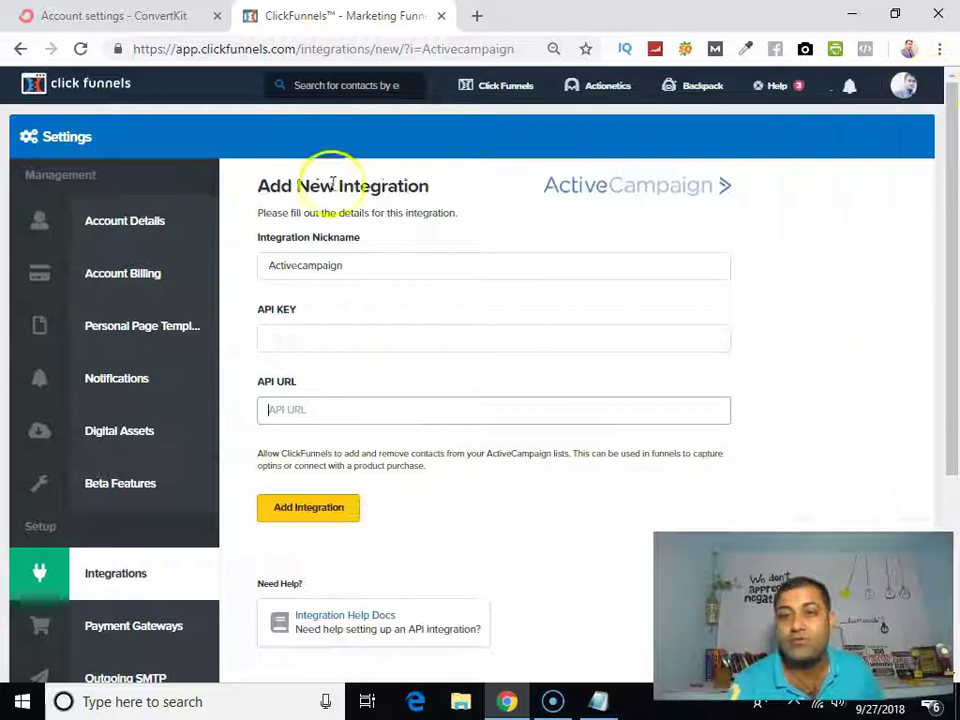
Return to the account's API integrations and start adding a new ConvertKit API integration
mouse_move(904, 86)
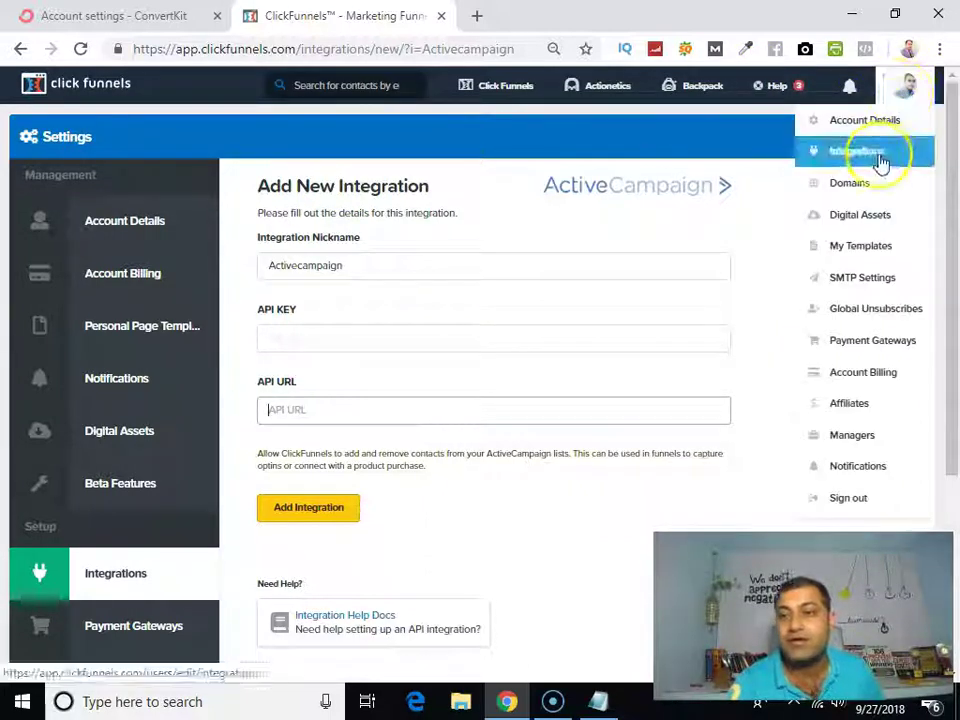
click(877, 160)
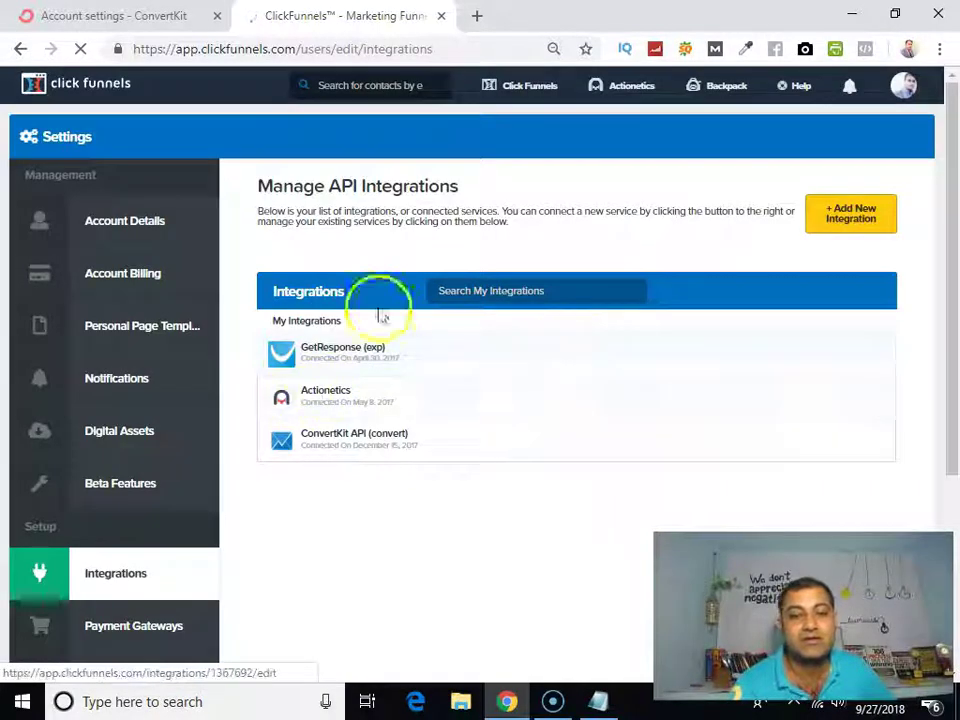
click(852, 216)
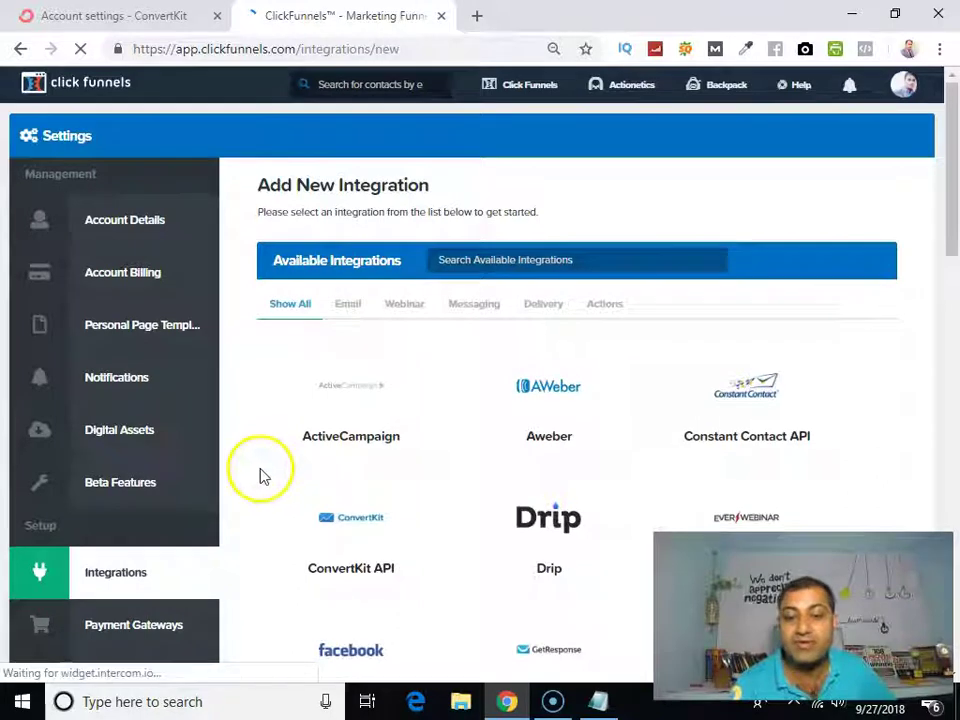
scroll(330, 480, down, 2)
click(336, 364)
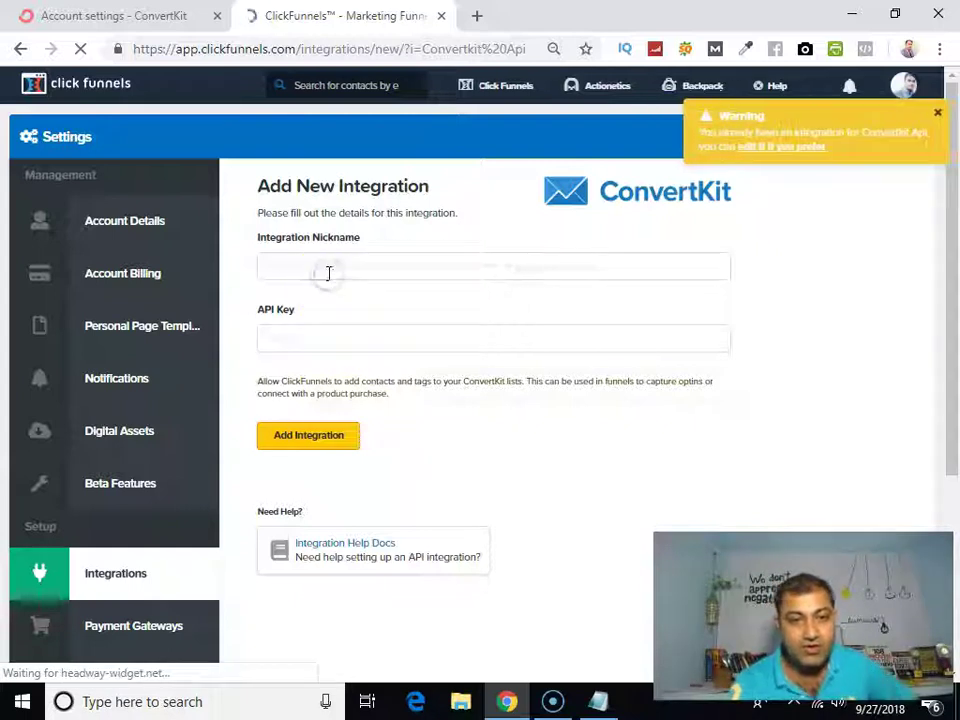
Nickname the ConvertKit integration Convertkit2, paste the ConvertKit API key into its API key field, and add the integration
click(328, 272)
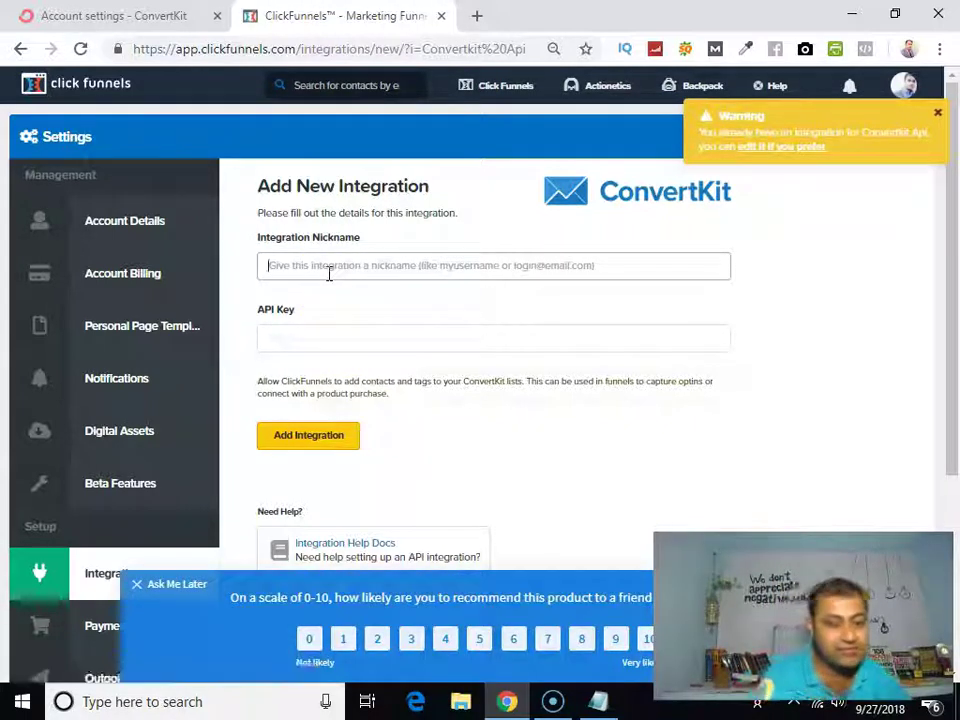
text(Convertkit2)
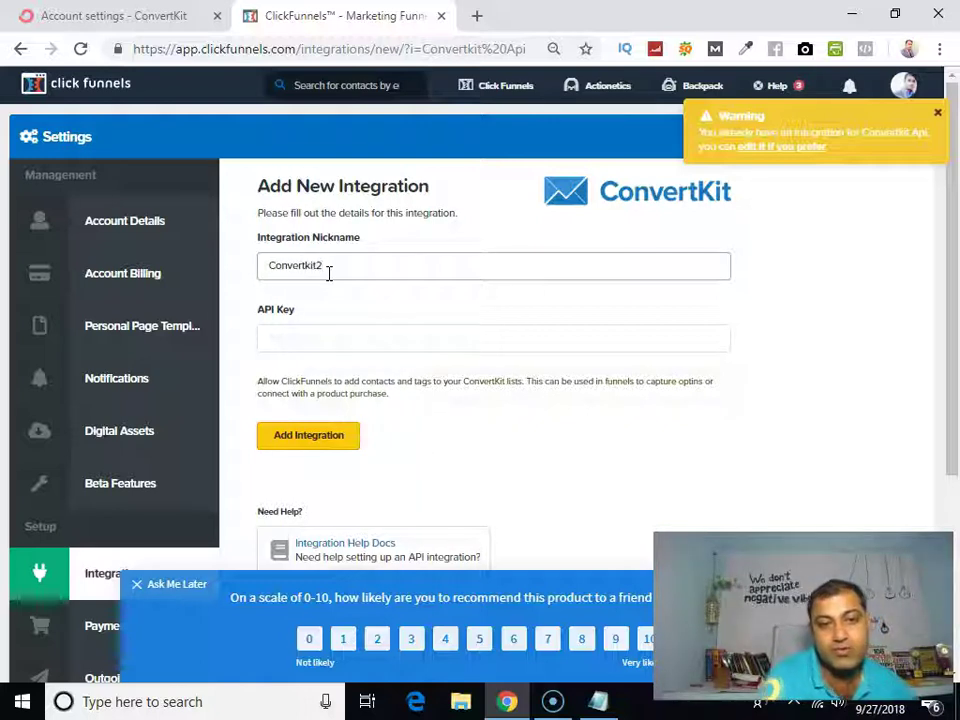
right_click(345, 337)
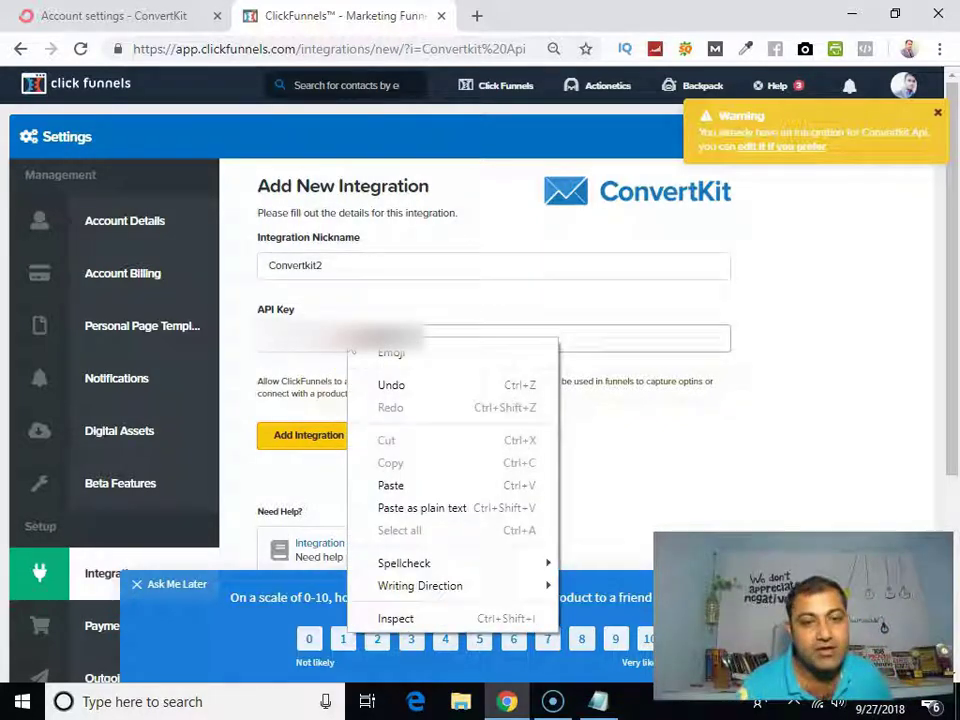
click(391, 485)
click(313, 437)
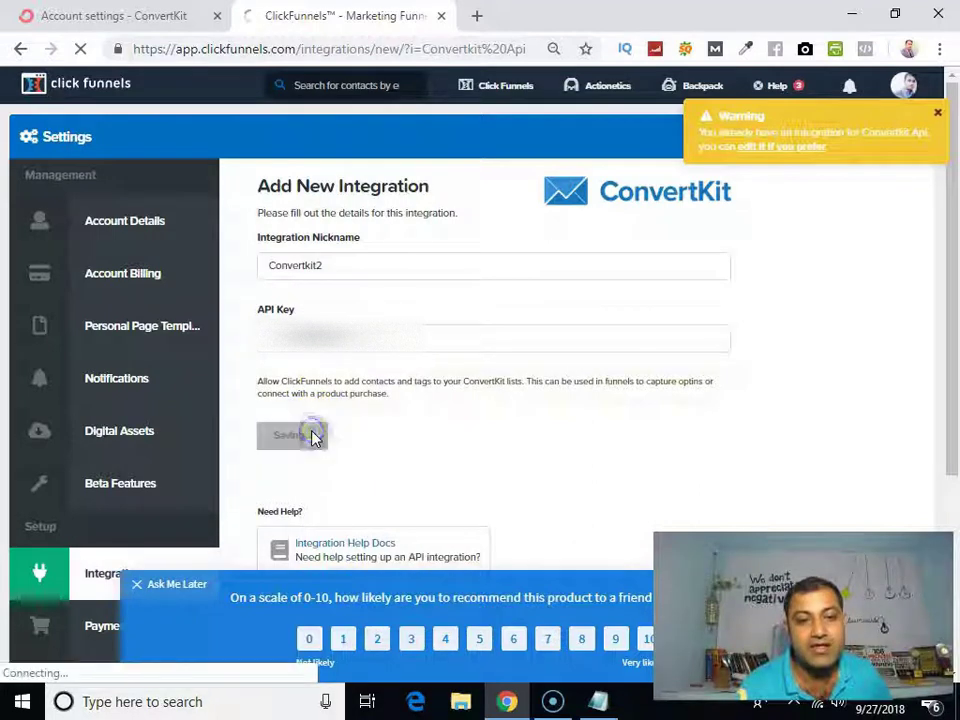